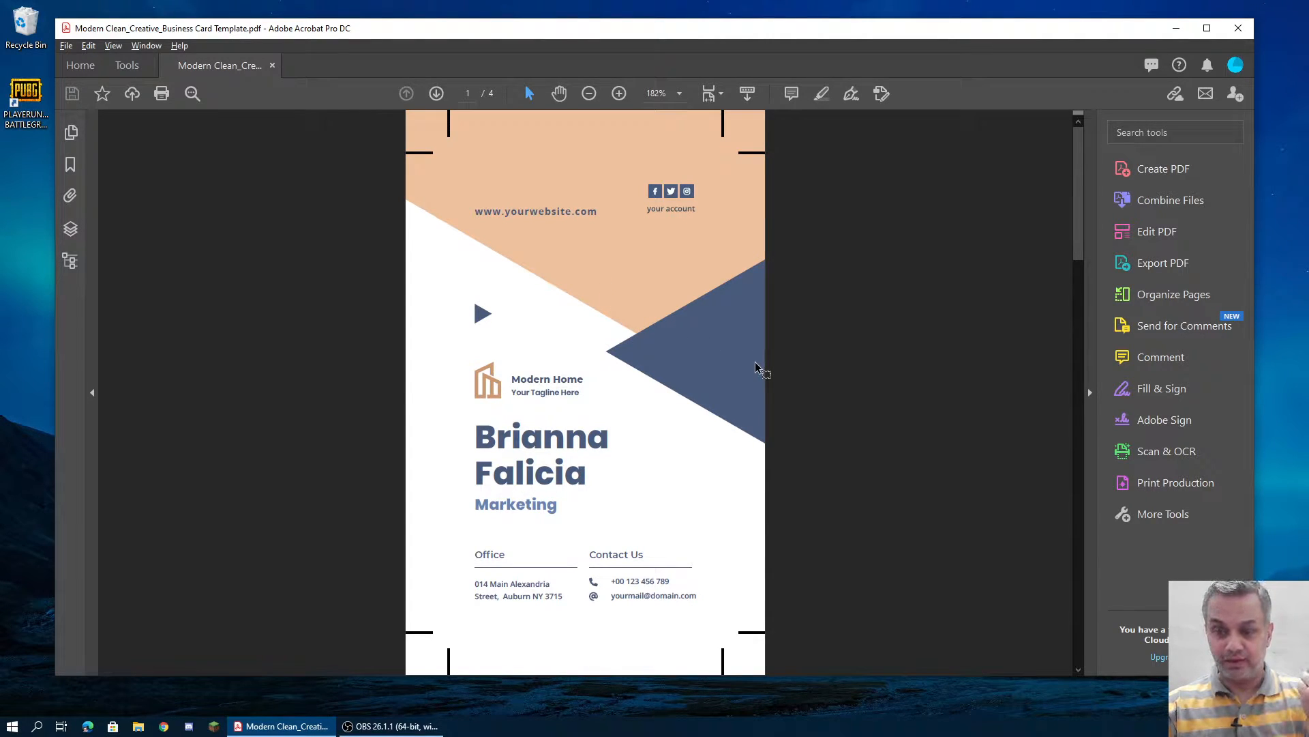
left_click(67, 46)
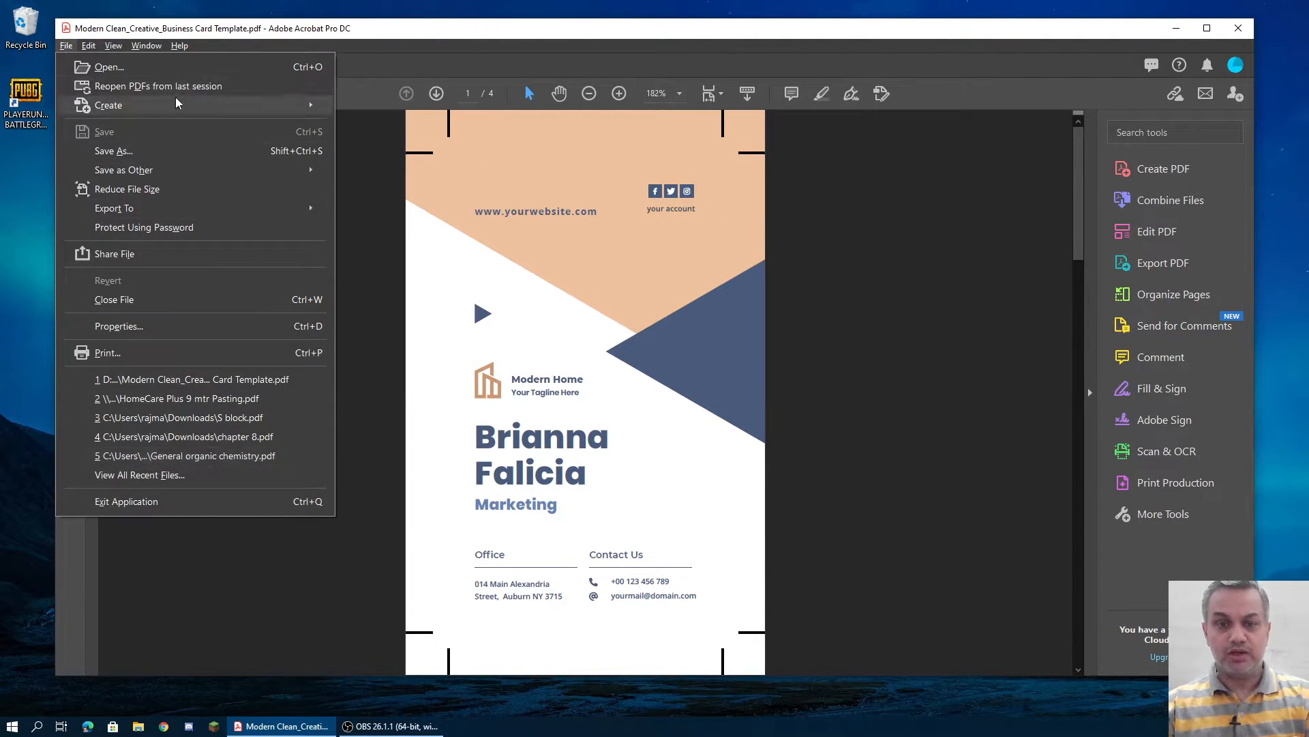
left_click(89, 46)
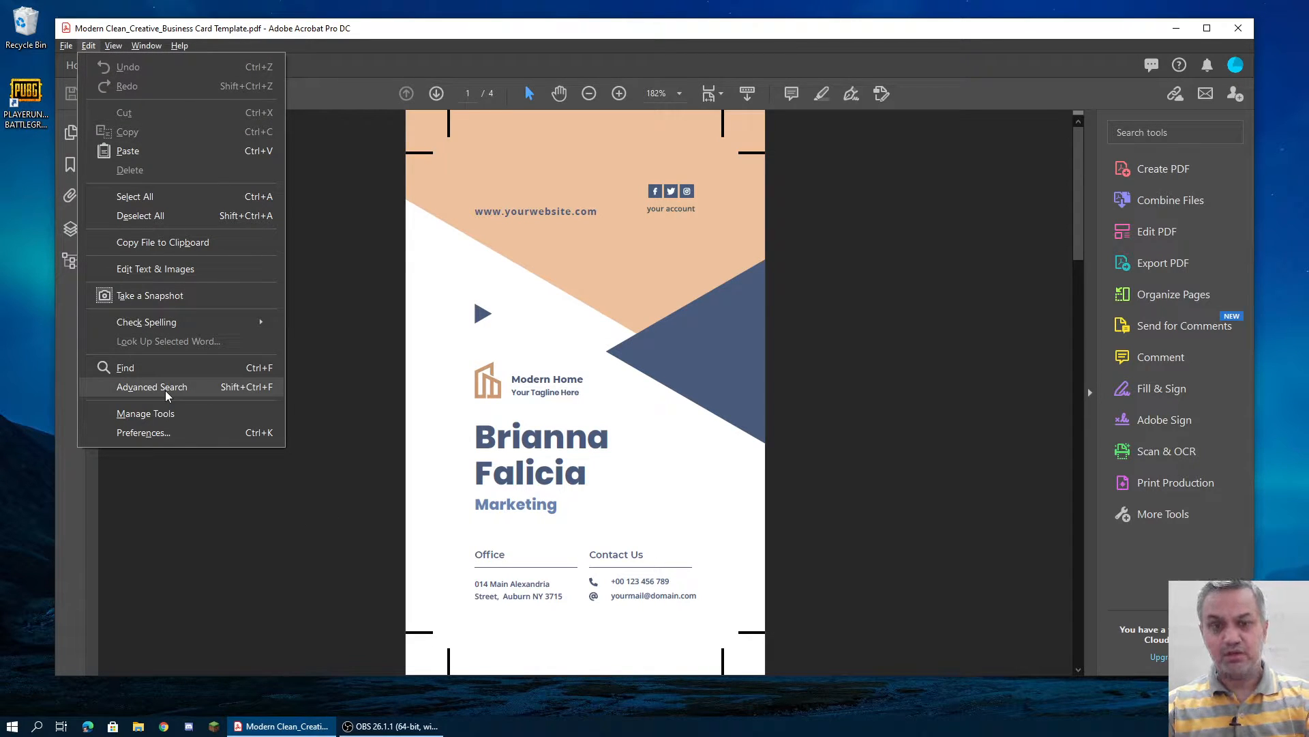
left_click(847, 282)
left_click(556, 211)
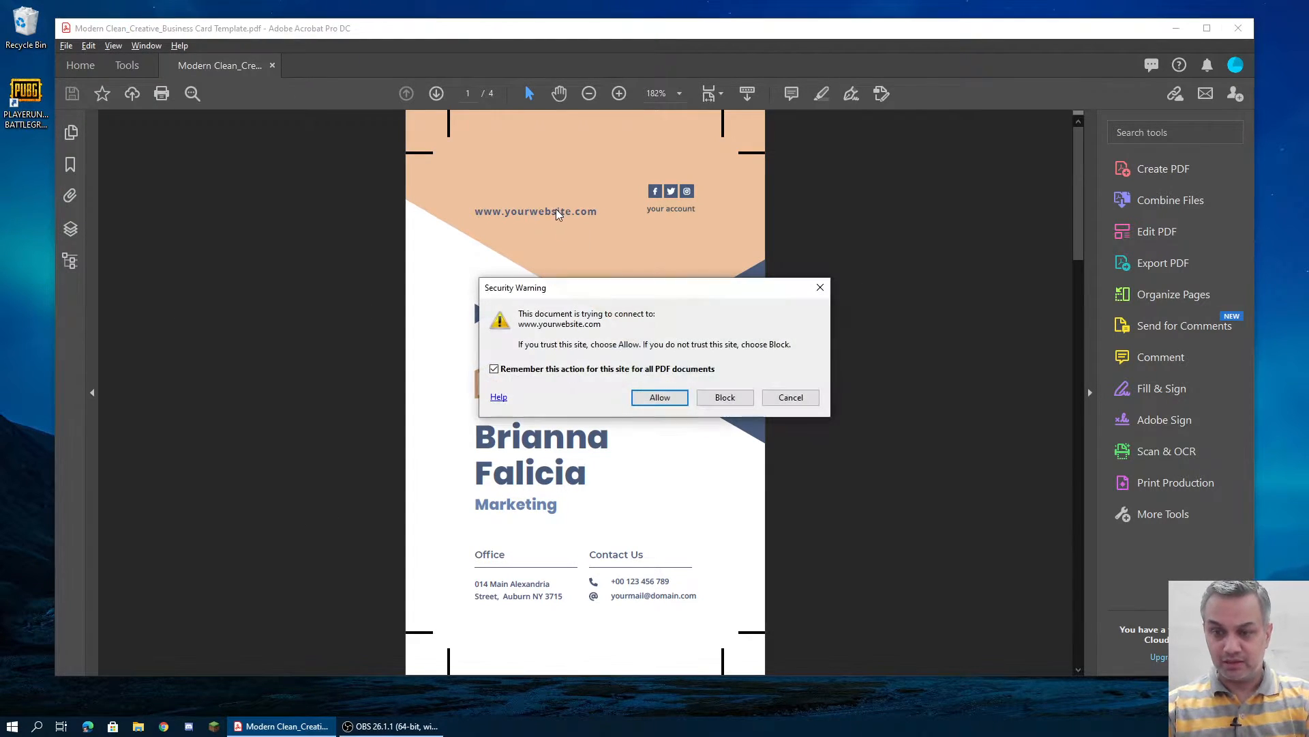
left_click(793, 397)
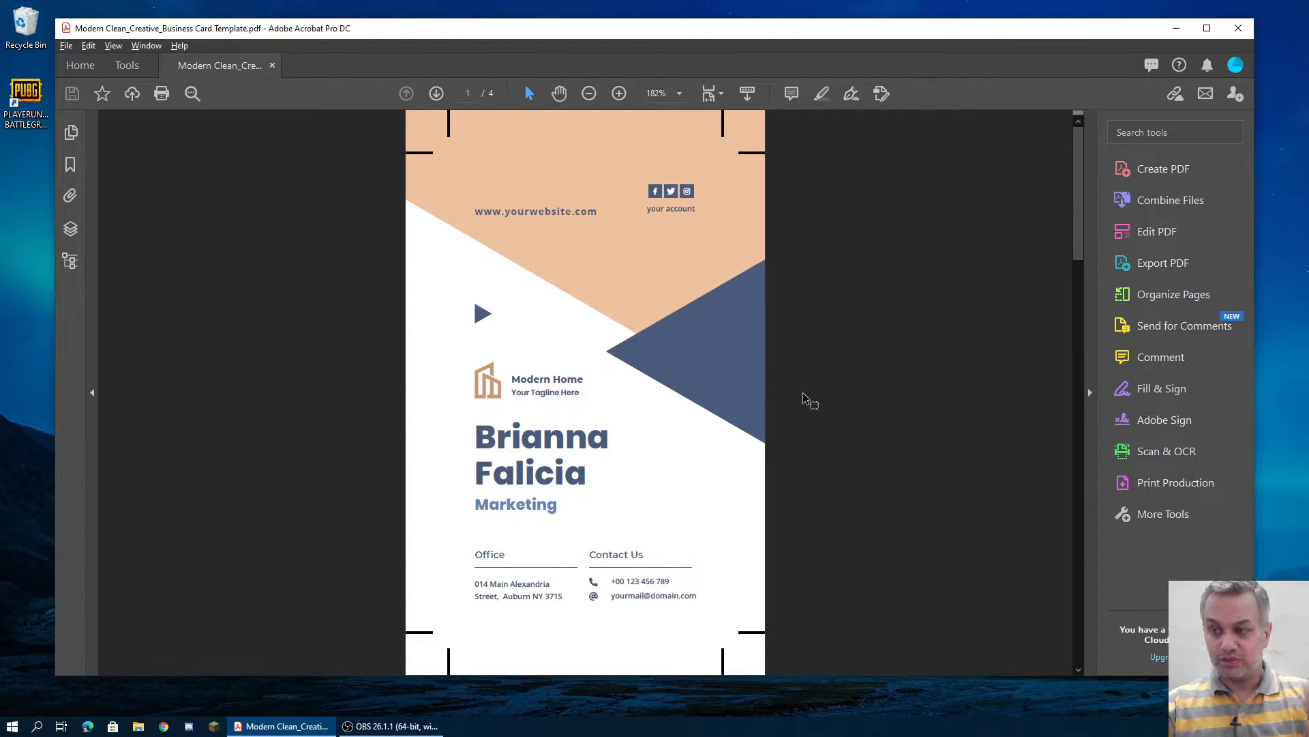
Review the list of fonts used in the business card PDF in its document properties
right_click(850, 254)
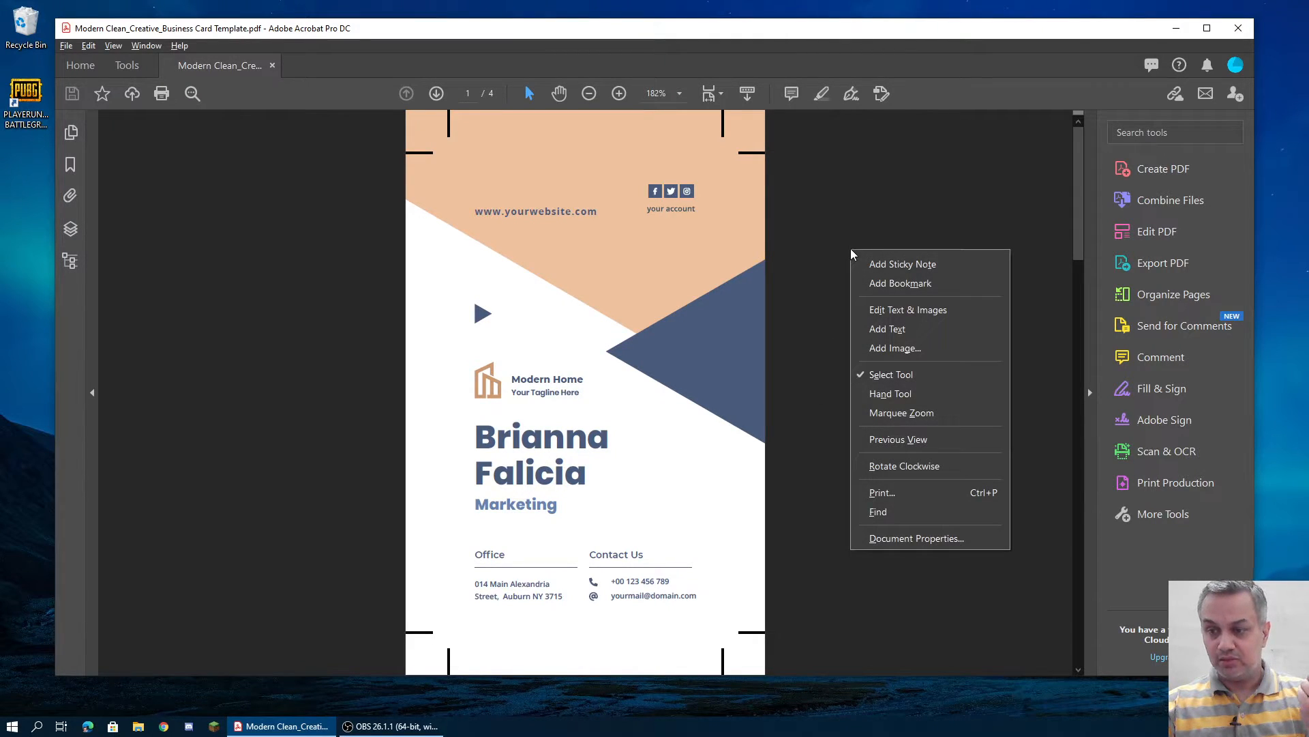
left_click(931, 538)
left_click_drag(648, 126, 589, 138)
left_click(414, 156)
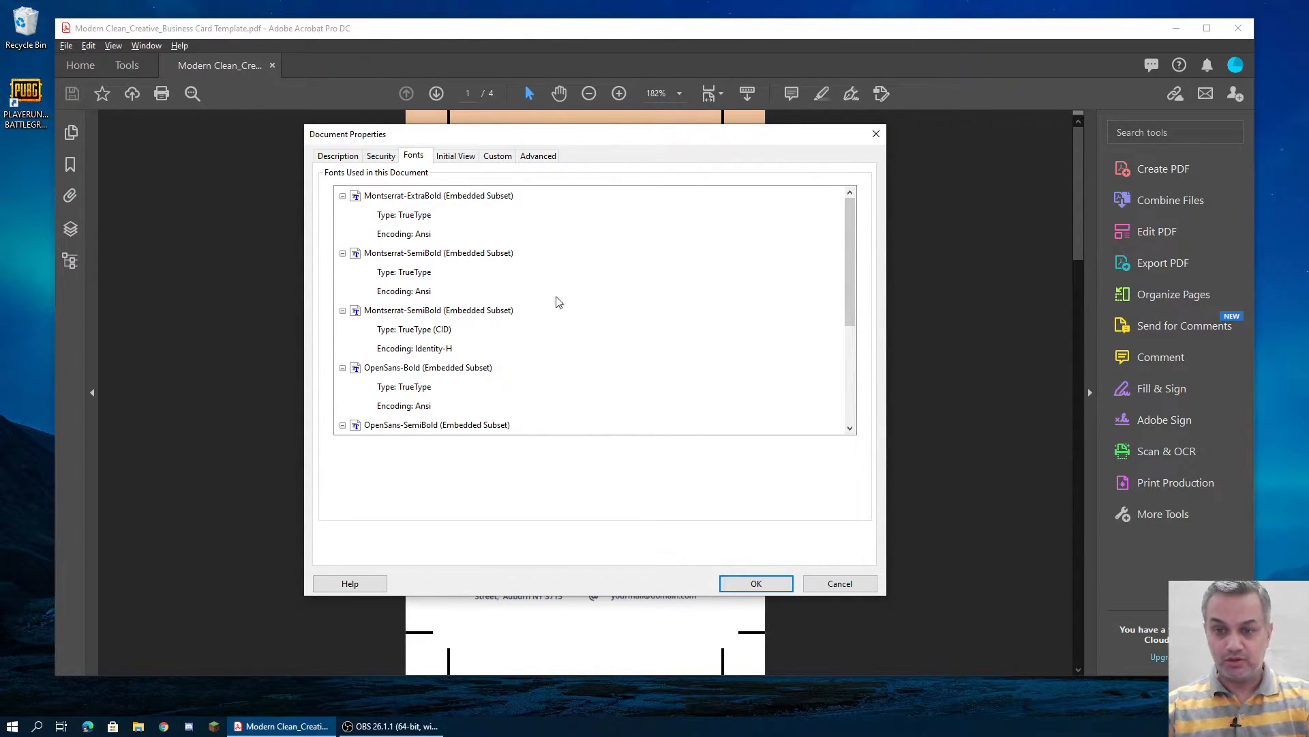
scroll(842, 375, "down", 5)
left_click(840, 583)
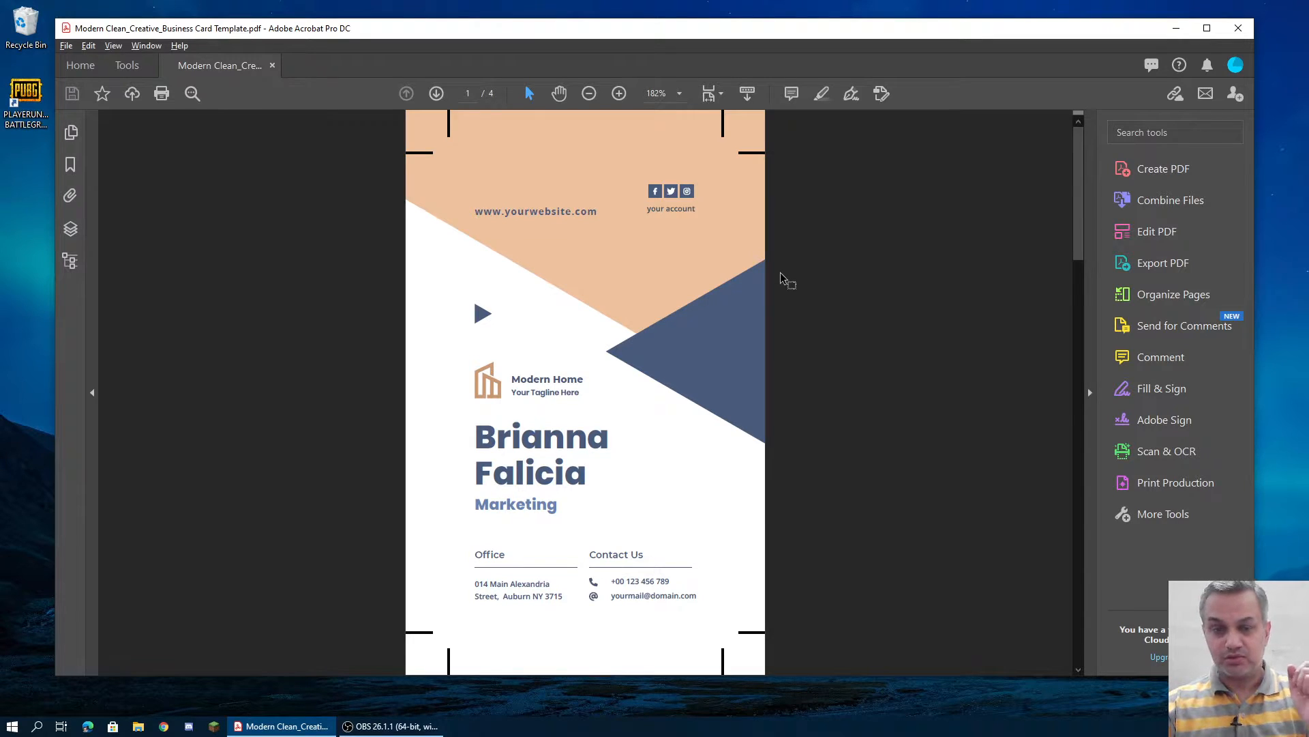
mouse_move(437, 31)
left_mouse_down()
mouse_move(592, 40)
mouse_move(457, 32)
left_mouse_up()
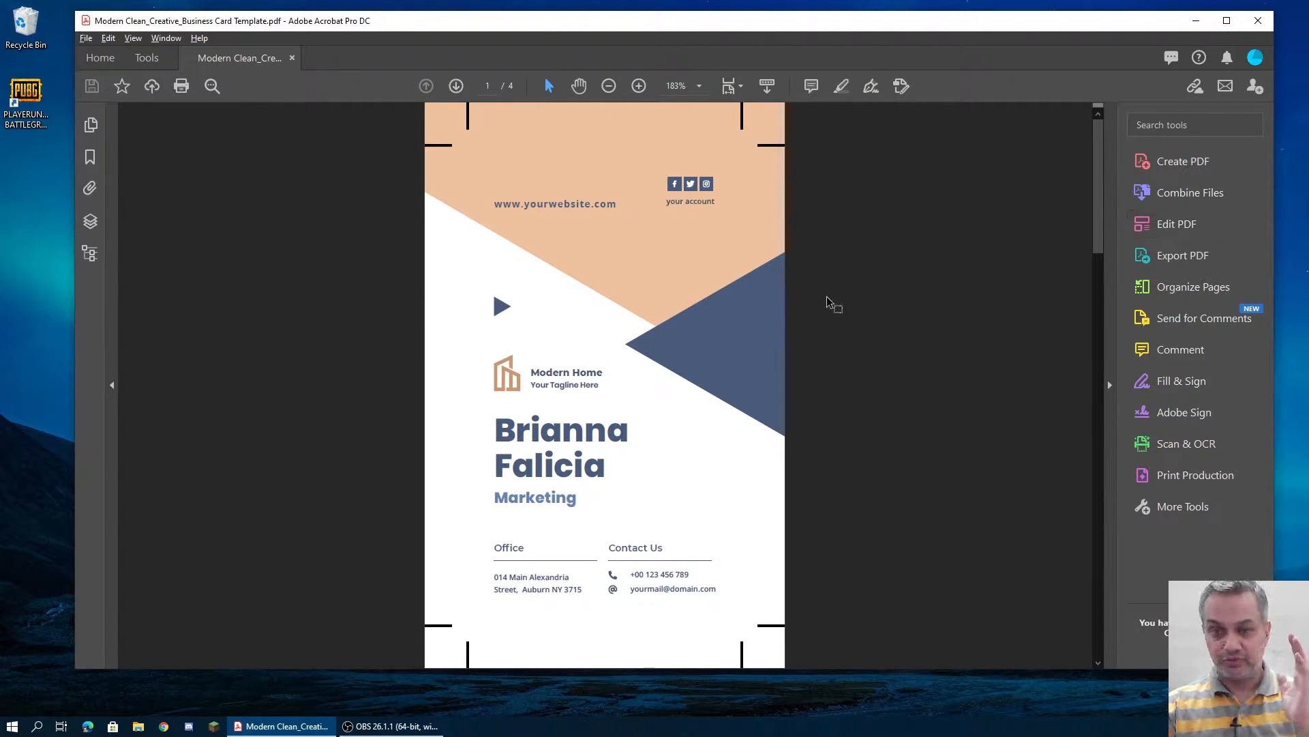
Start a new watermark in the Edit PDF tool with the text 1 as its source
left_click(1160, 225)
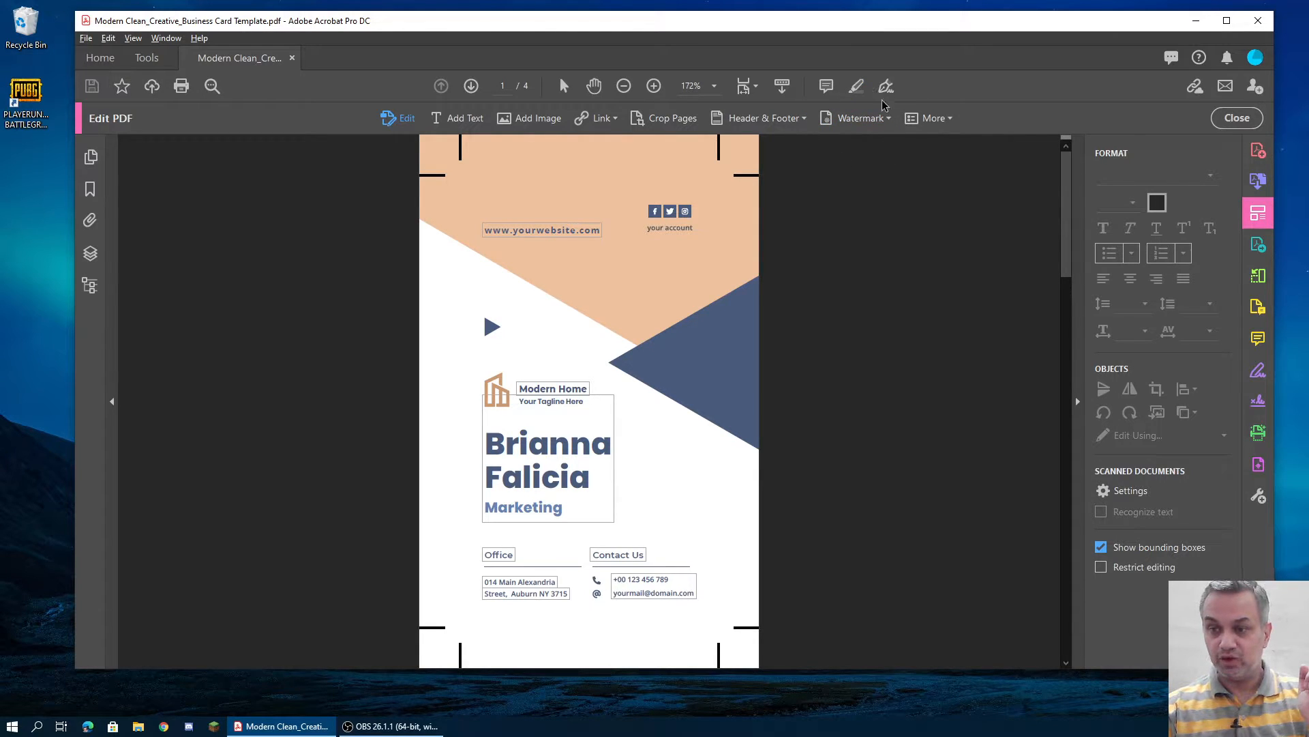
left_click(888, 118)
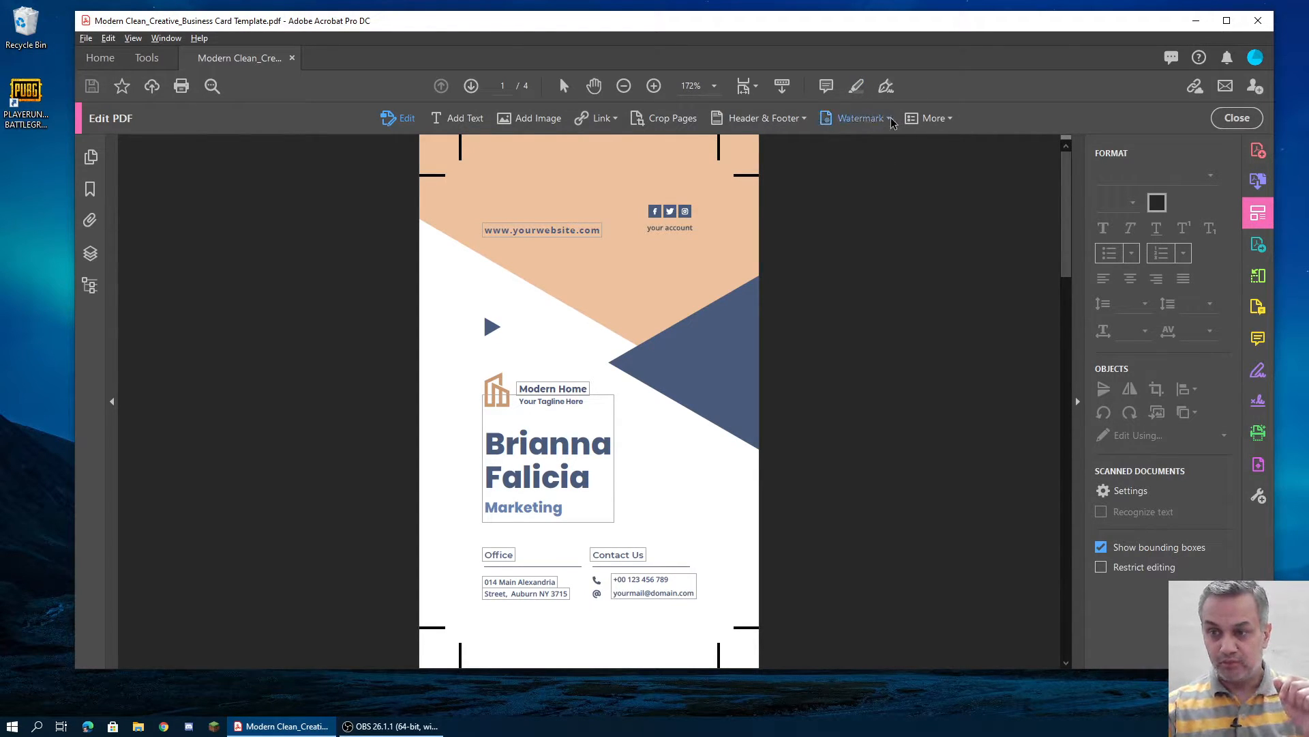
left_click(884, 144)
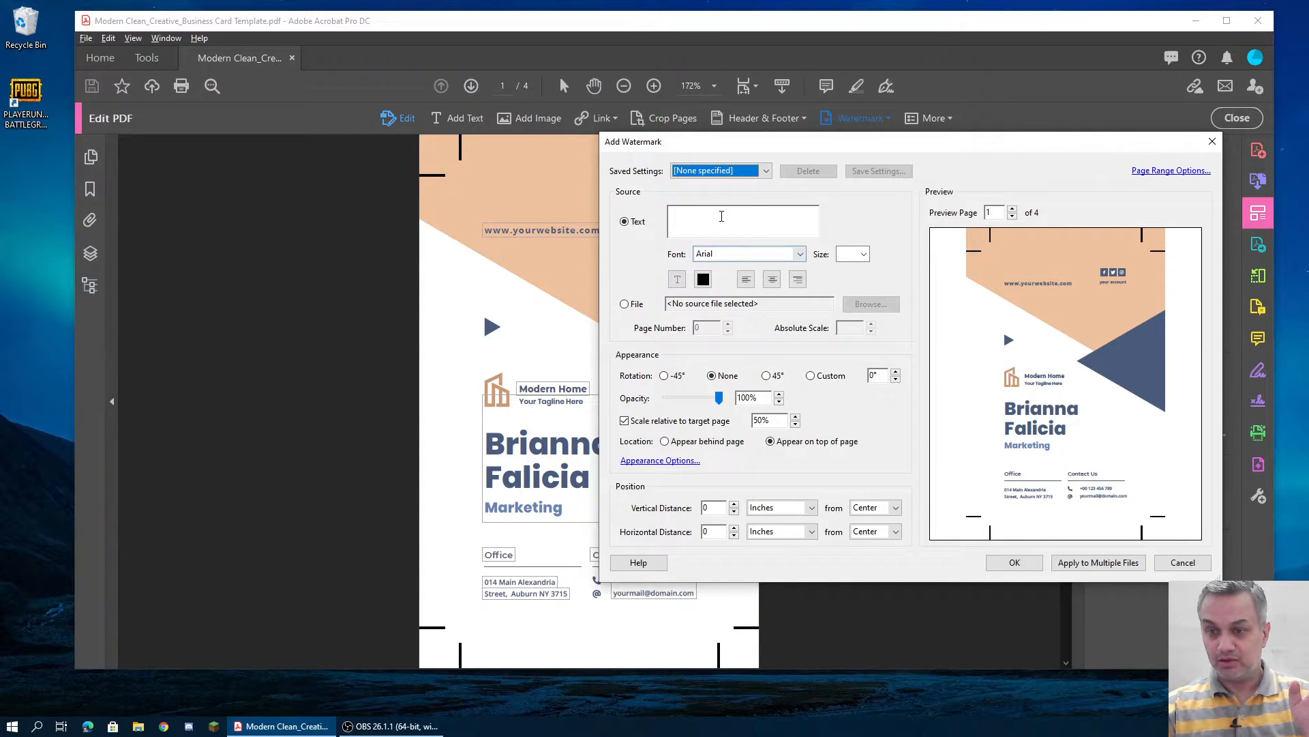
left_click(718, 212)
type("1")
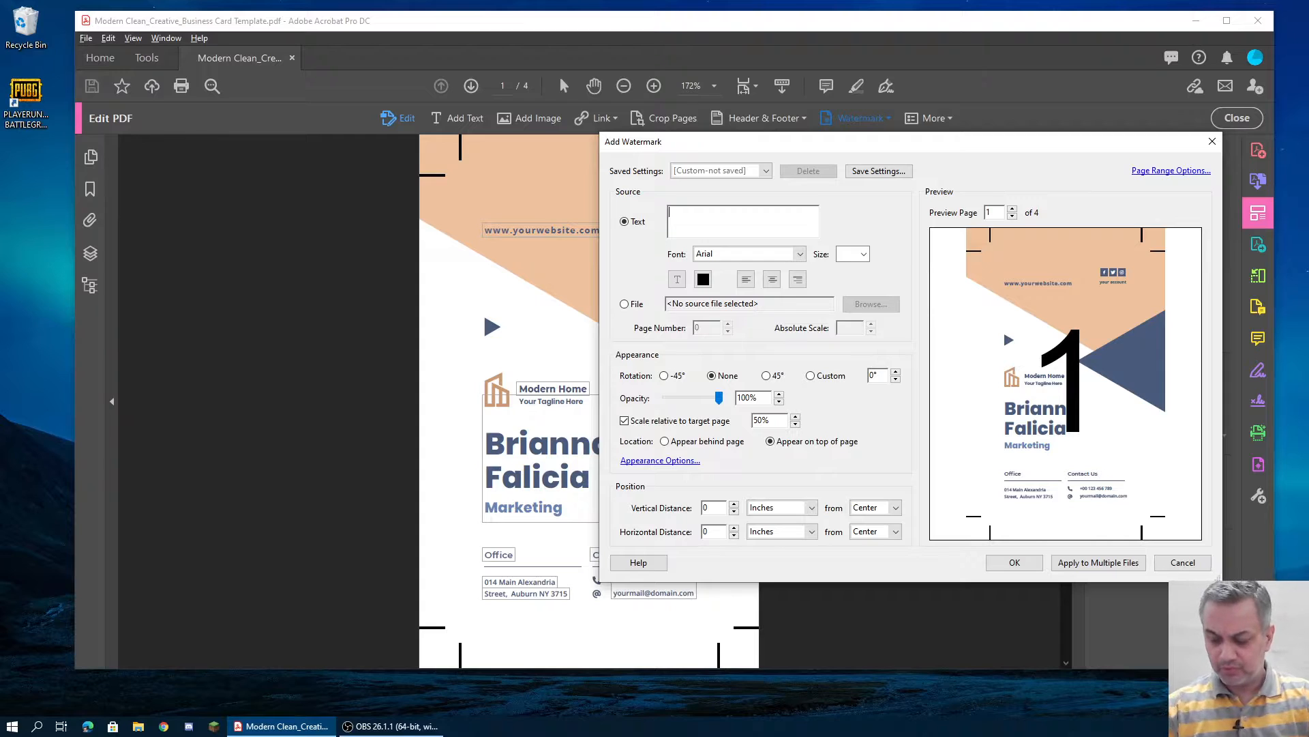
type("1")
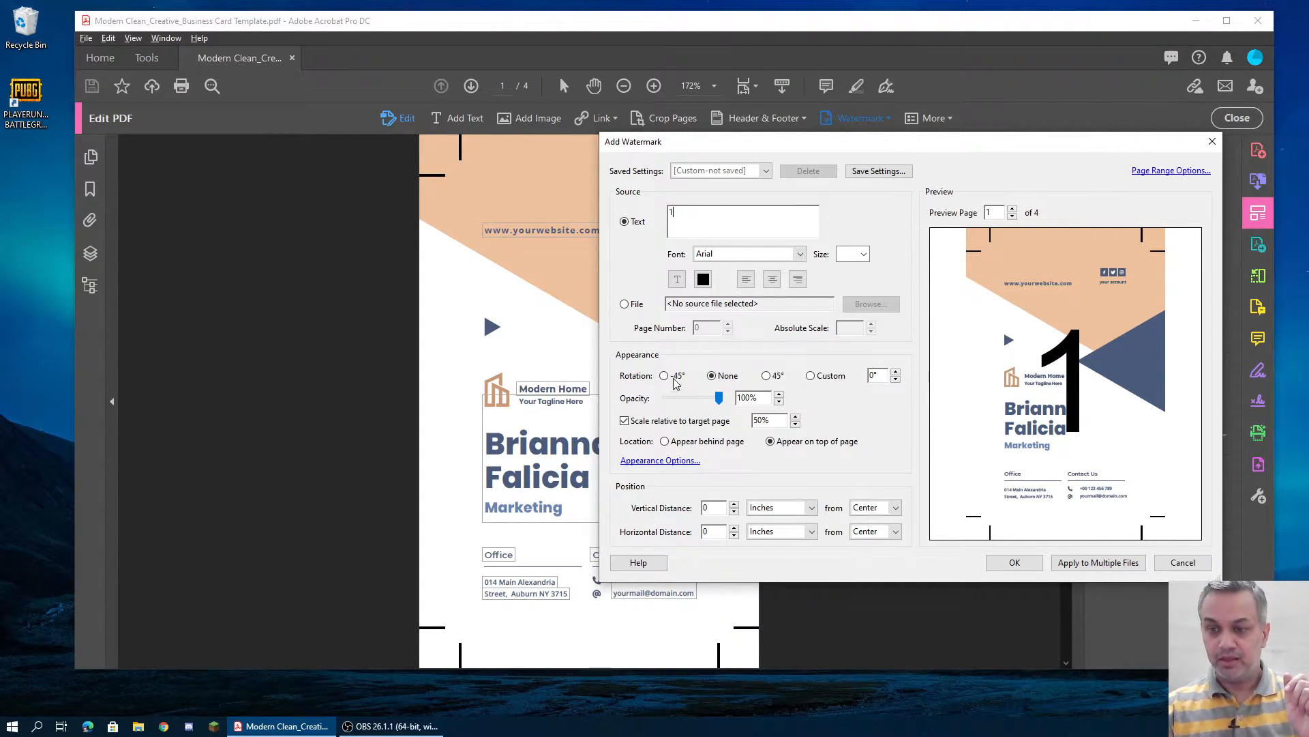
Anchor the watermark to the top left of the page and set its font size to 8
left_click(897, 509)
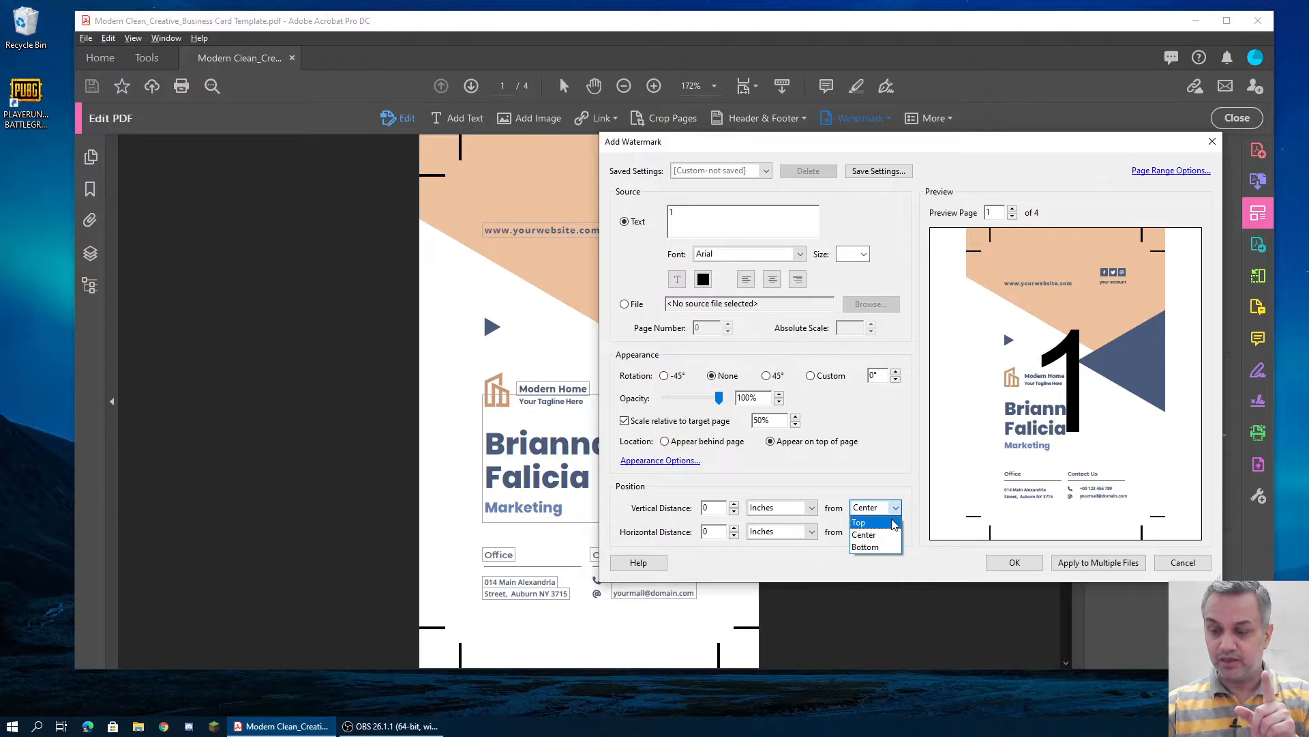
left_click(892, 523)
left_click(895, 532)
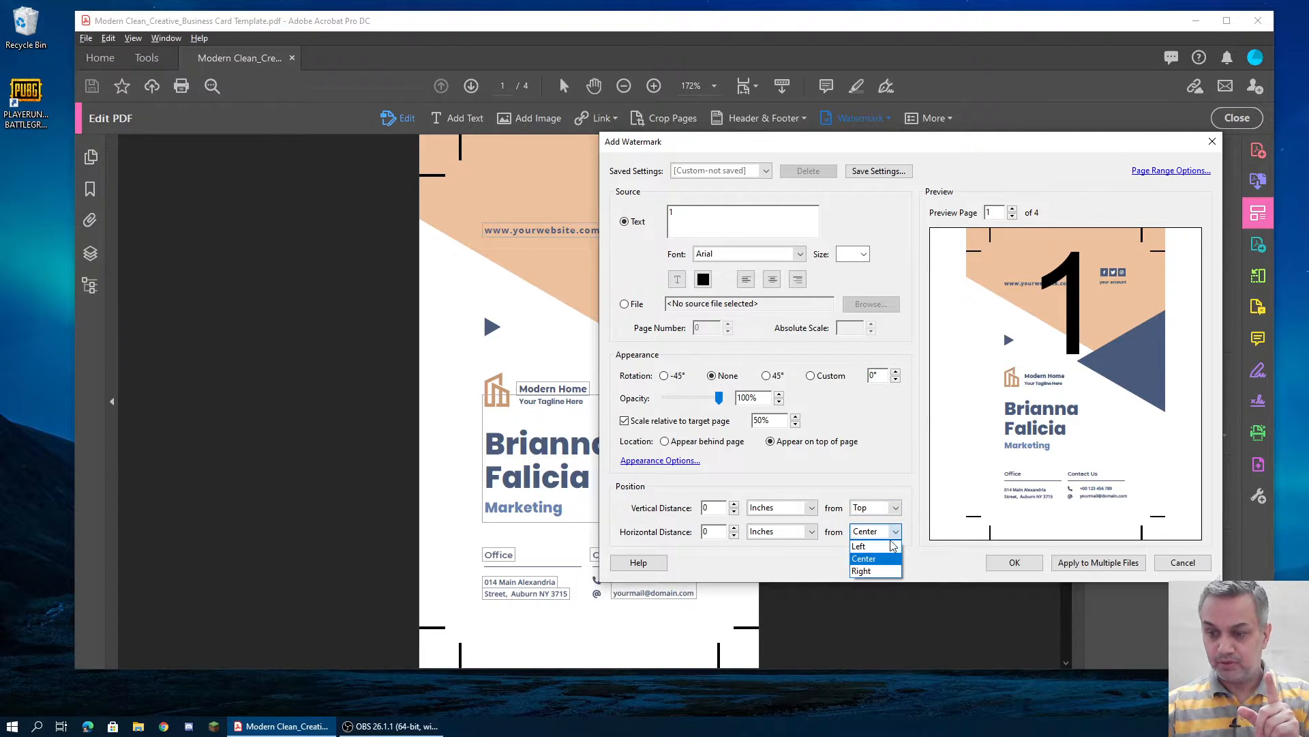
left_click(888, 549)
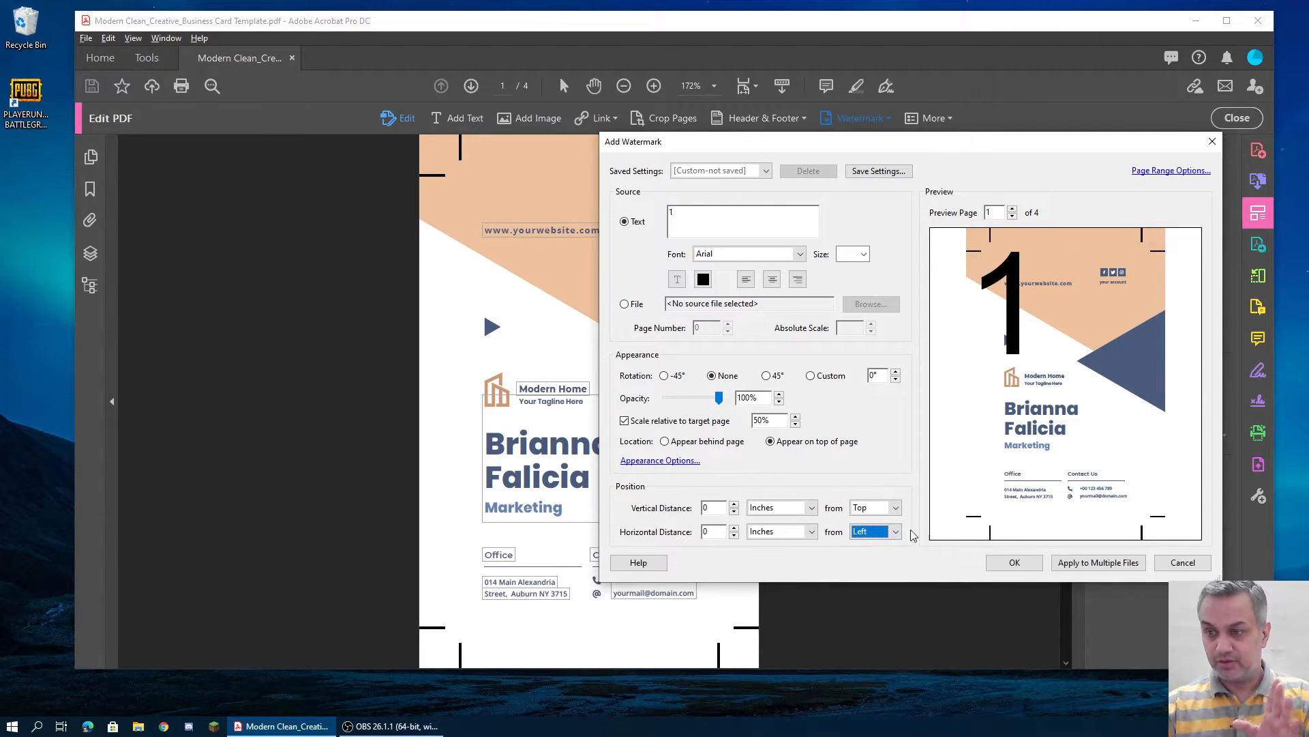
left_click(863, 255)
left_click(850, 274)
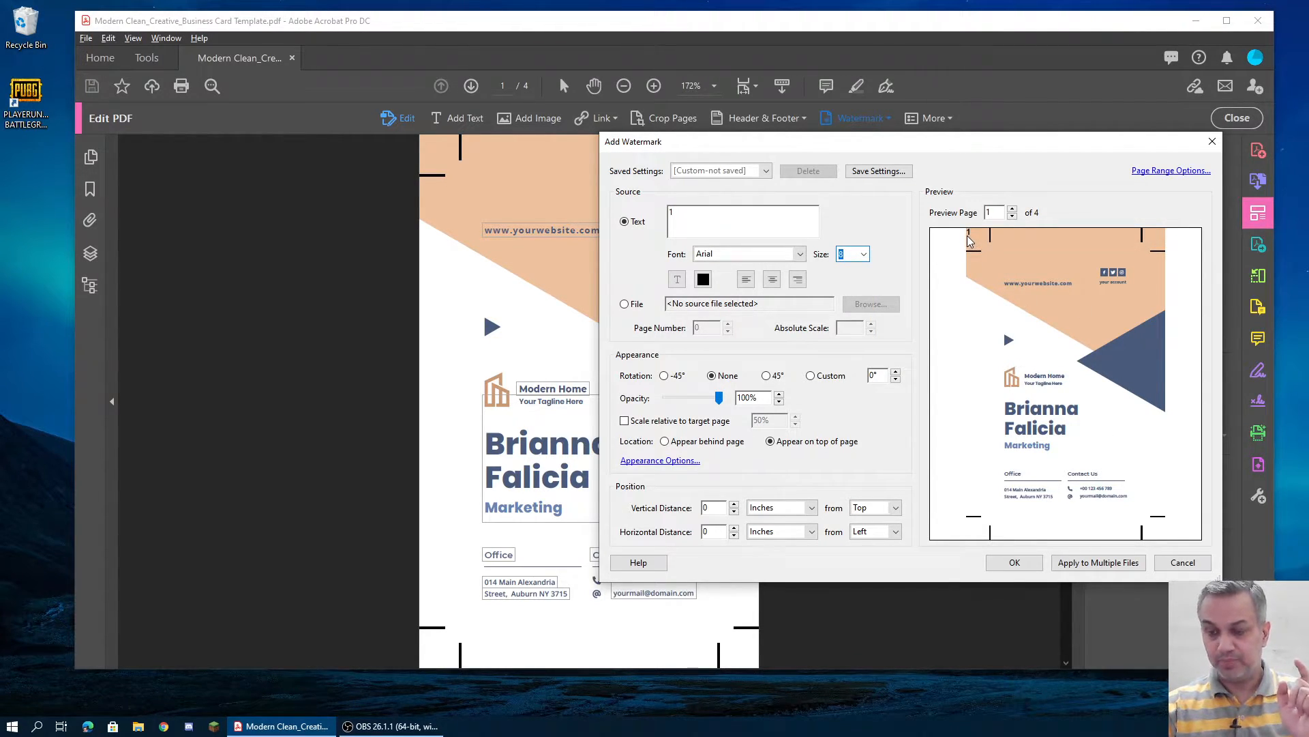
Set the watermark's opacity to 0%, add it to the document and leave PDF editing
left_click_drag(719, 399, 602, 403)
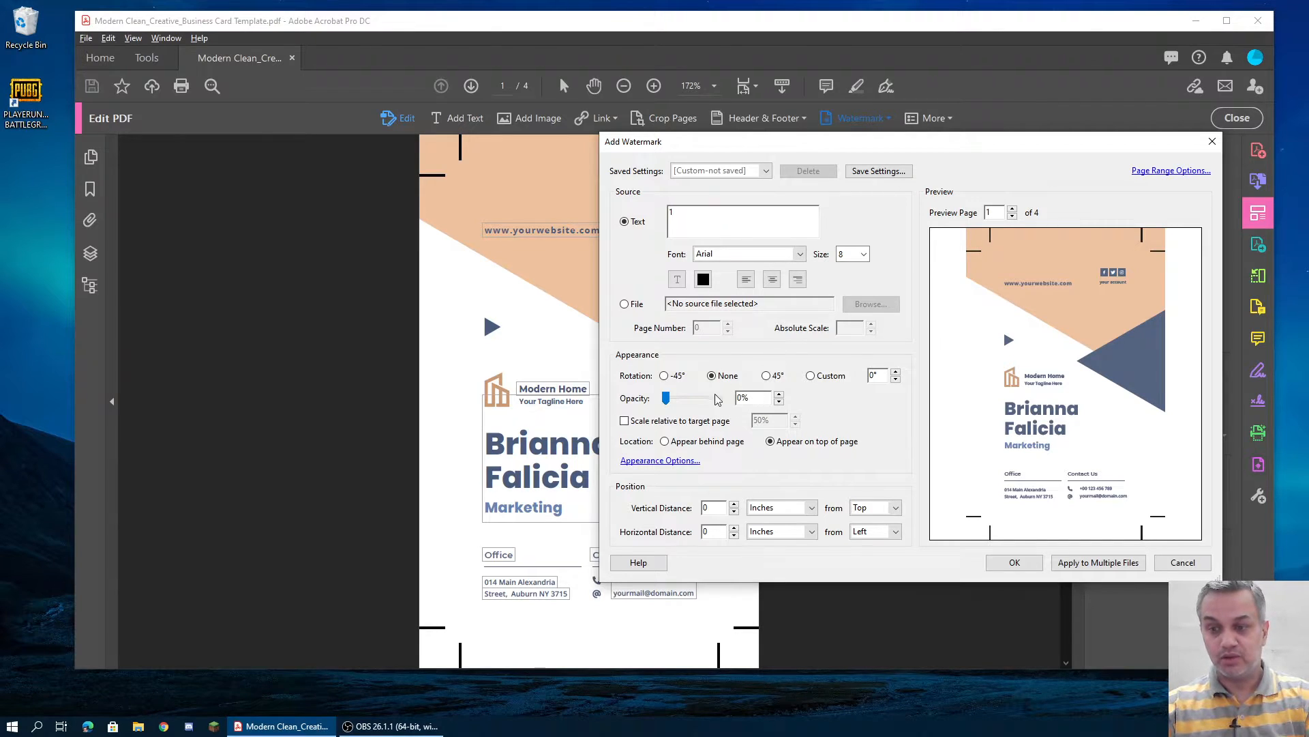
left_click_drag(666, 398, 829, 402)
left_click_drag(719, 398, 663, 399)
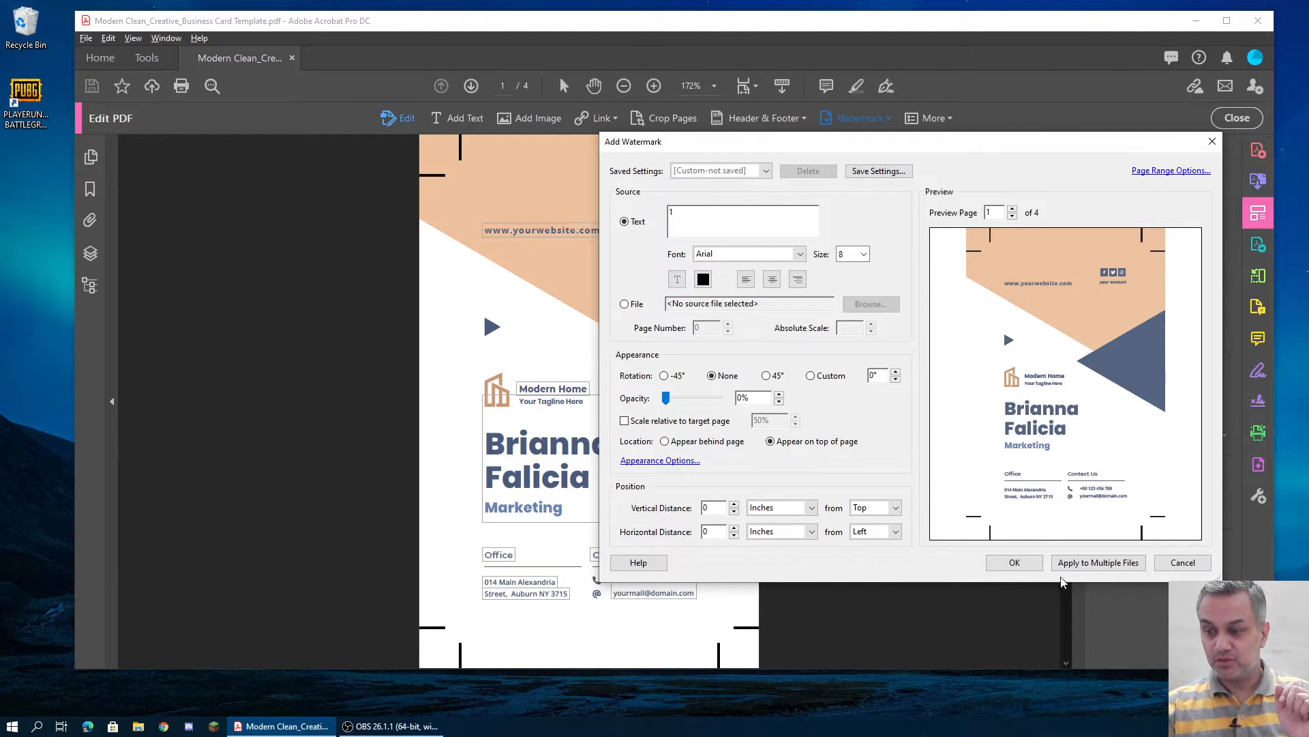
left_click(1009, 567)
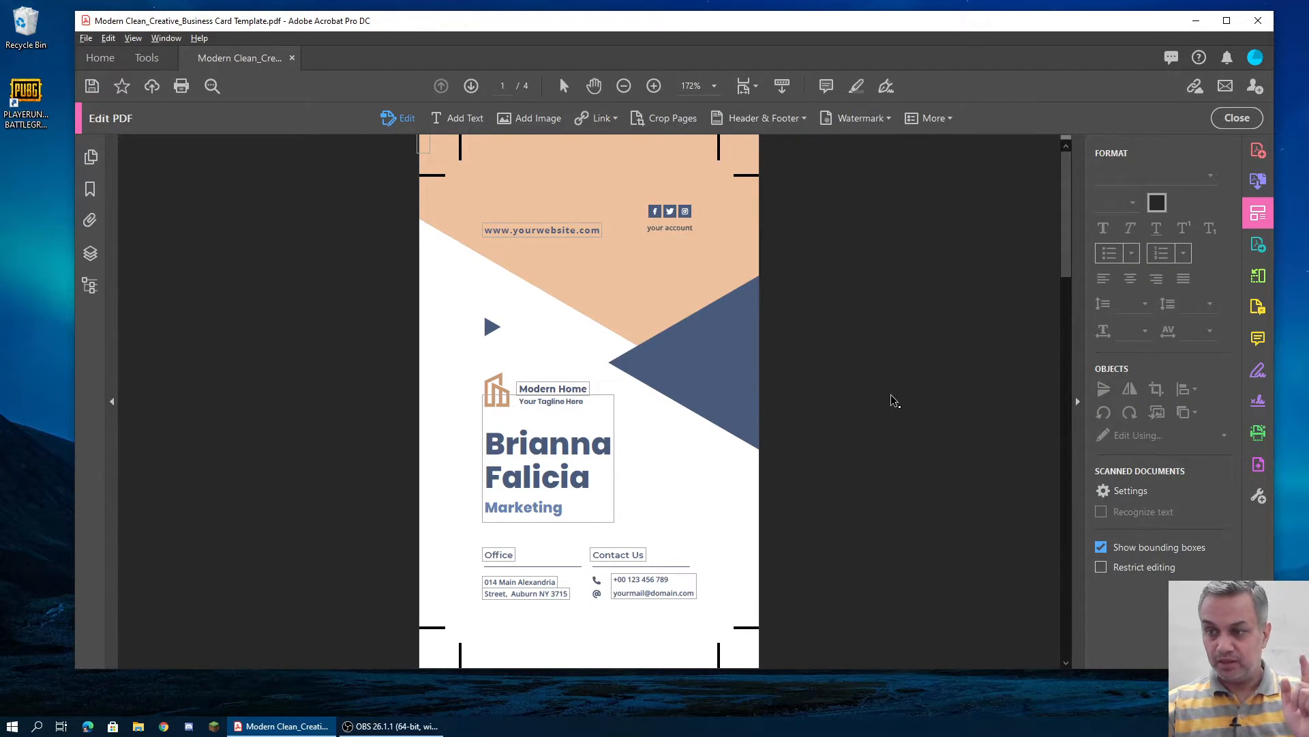
left_click(1235, 118)
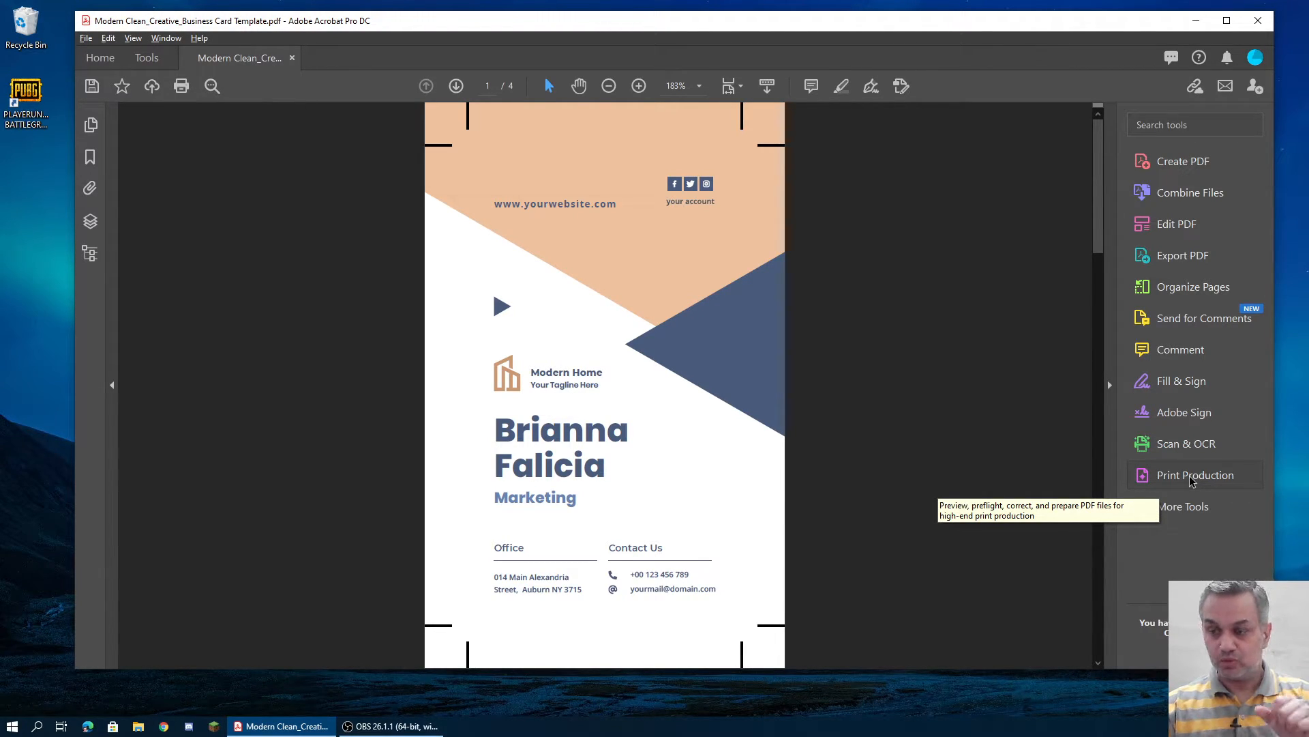
Search the available tools for "prin" and return to the business card document
left_click(159, 61)
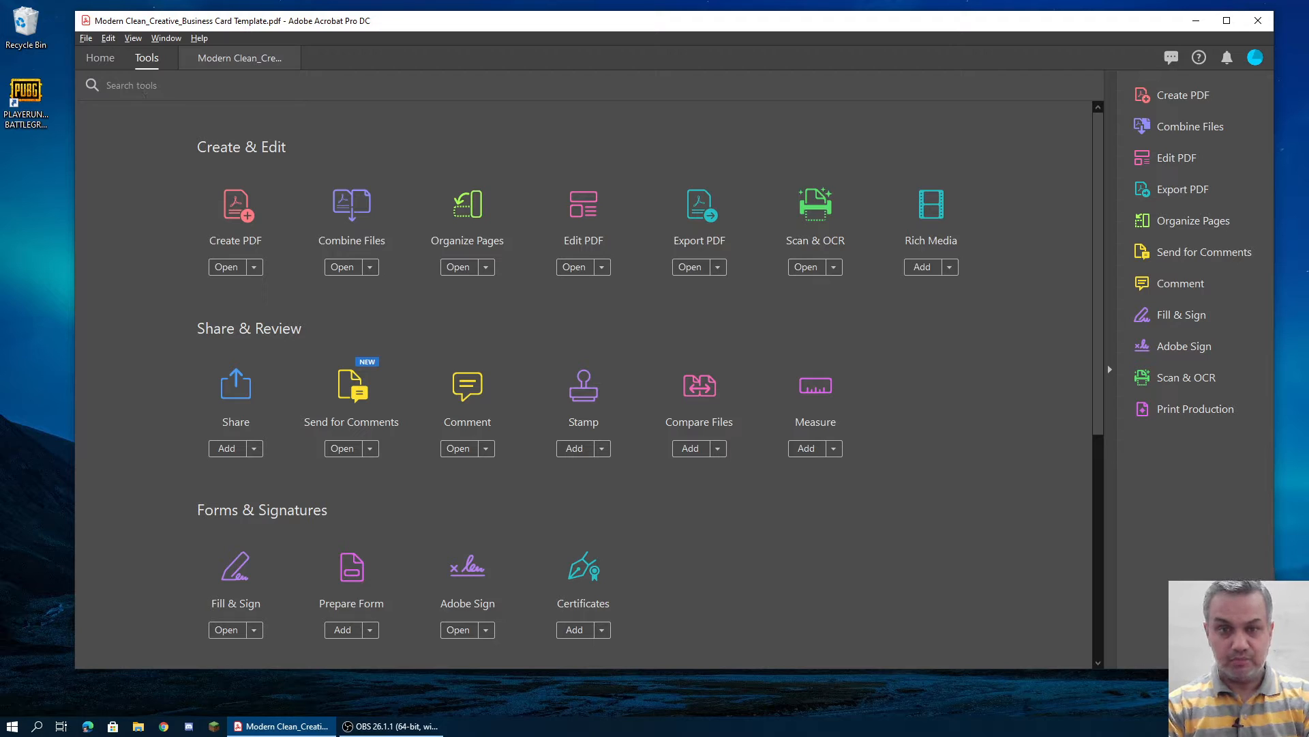
left_click(143, 91)
type("prin")
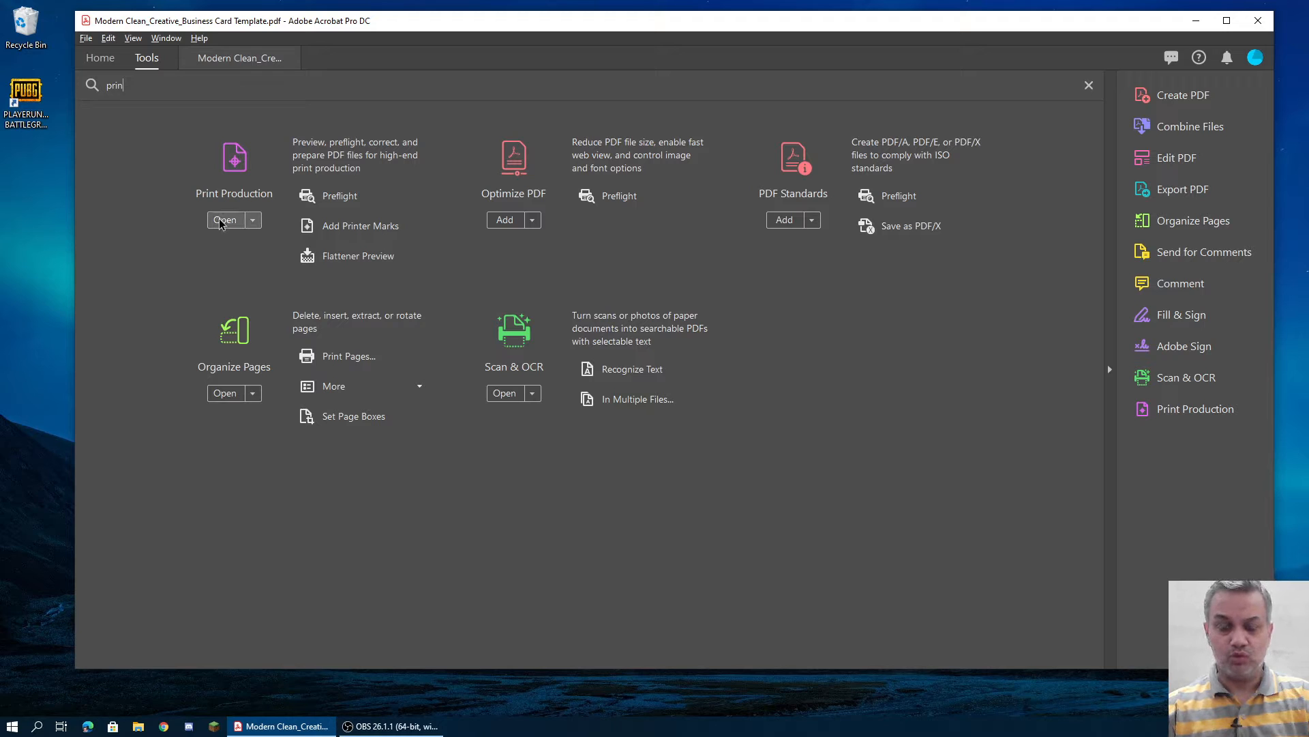
left_click(218, 60)
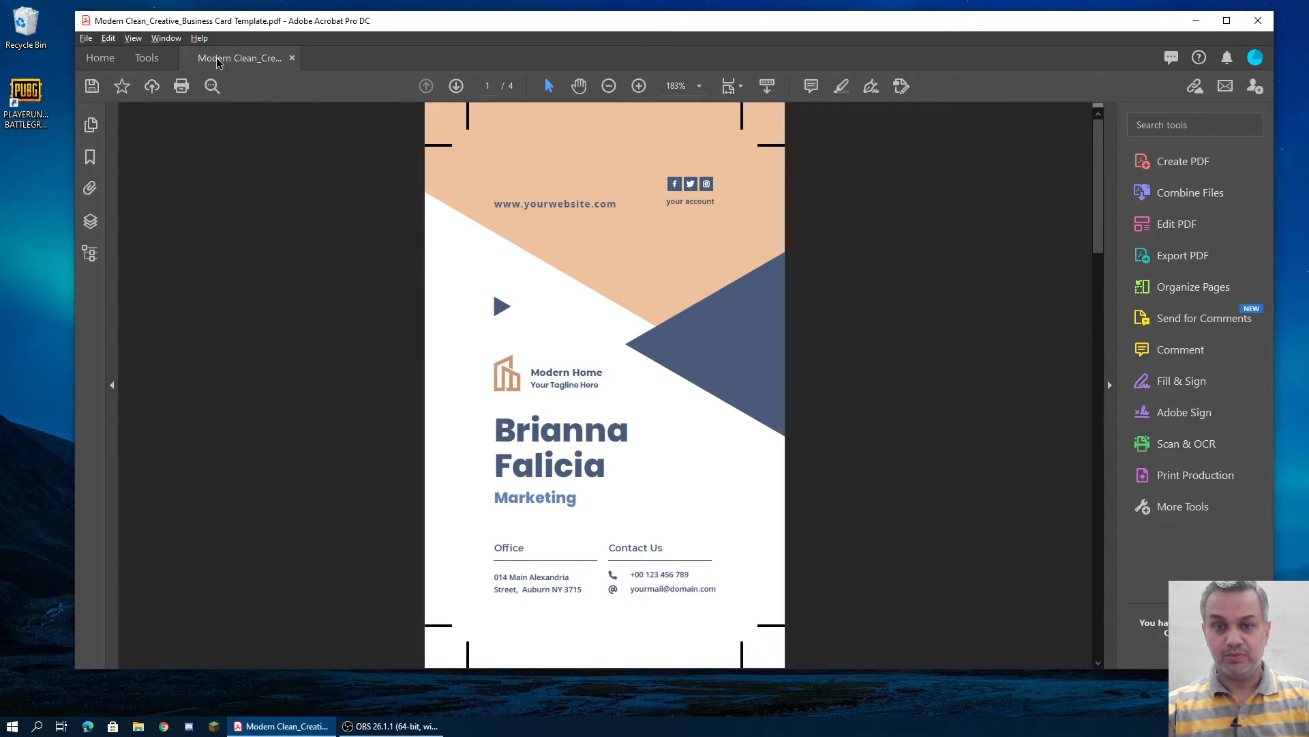
Open the Print Production Flattener Preview and enable Convert All Text to Outlines
left_click(1207, 478)
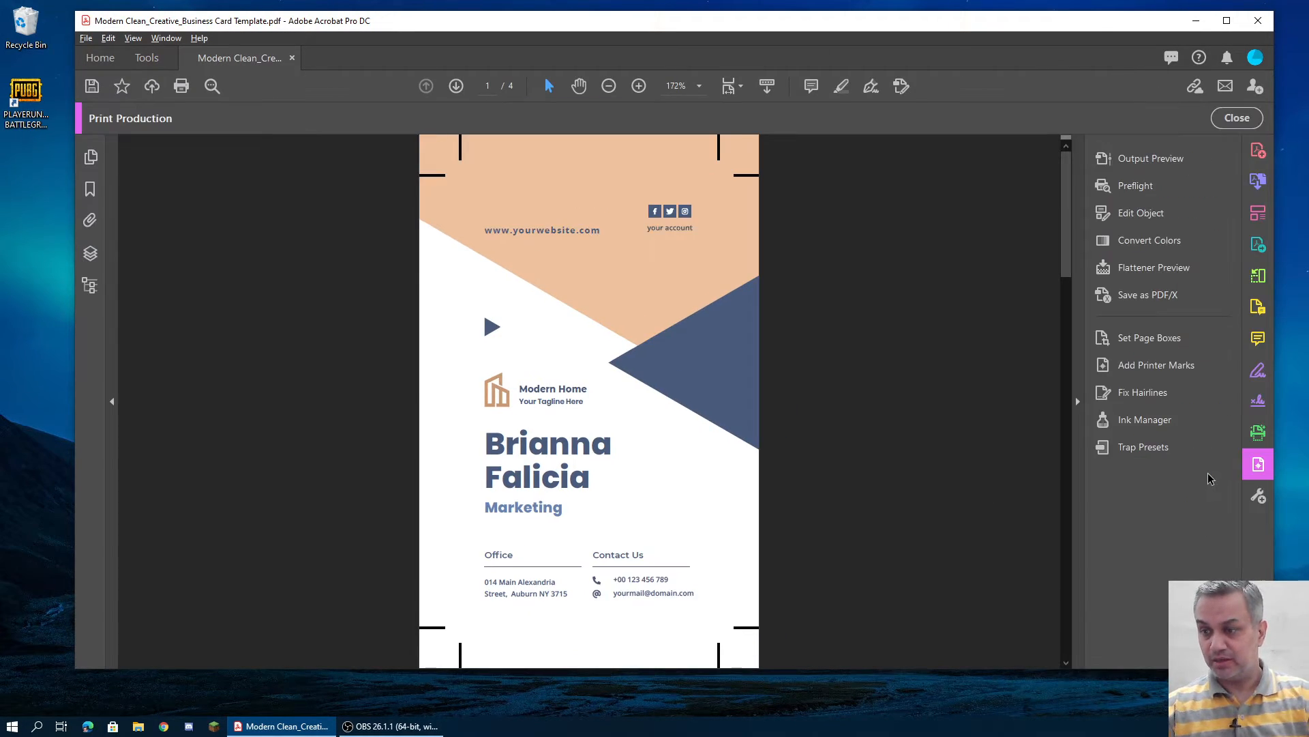
left_click(1135, 271)
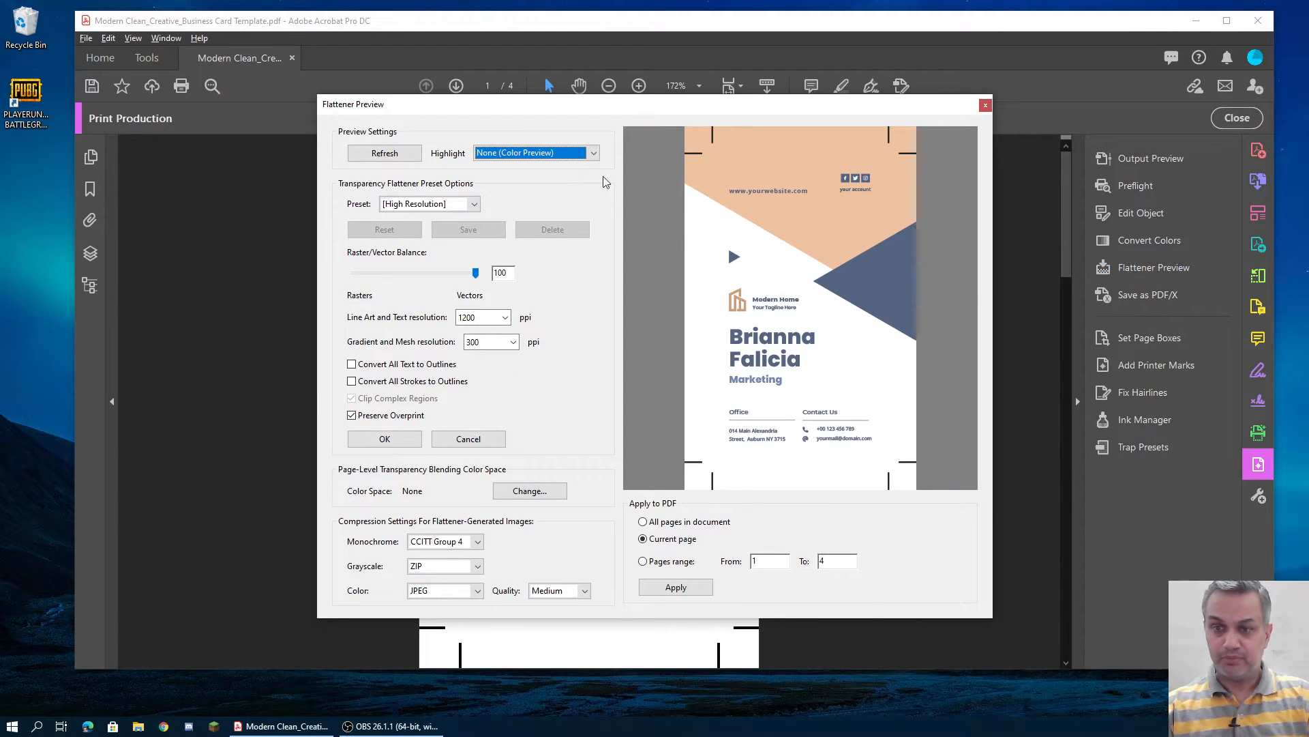
left_click_drag(578, 103, 819, 69)
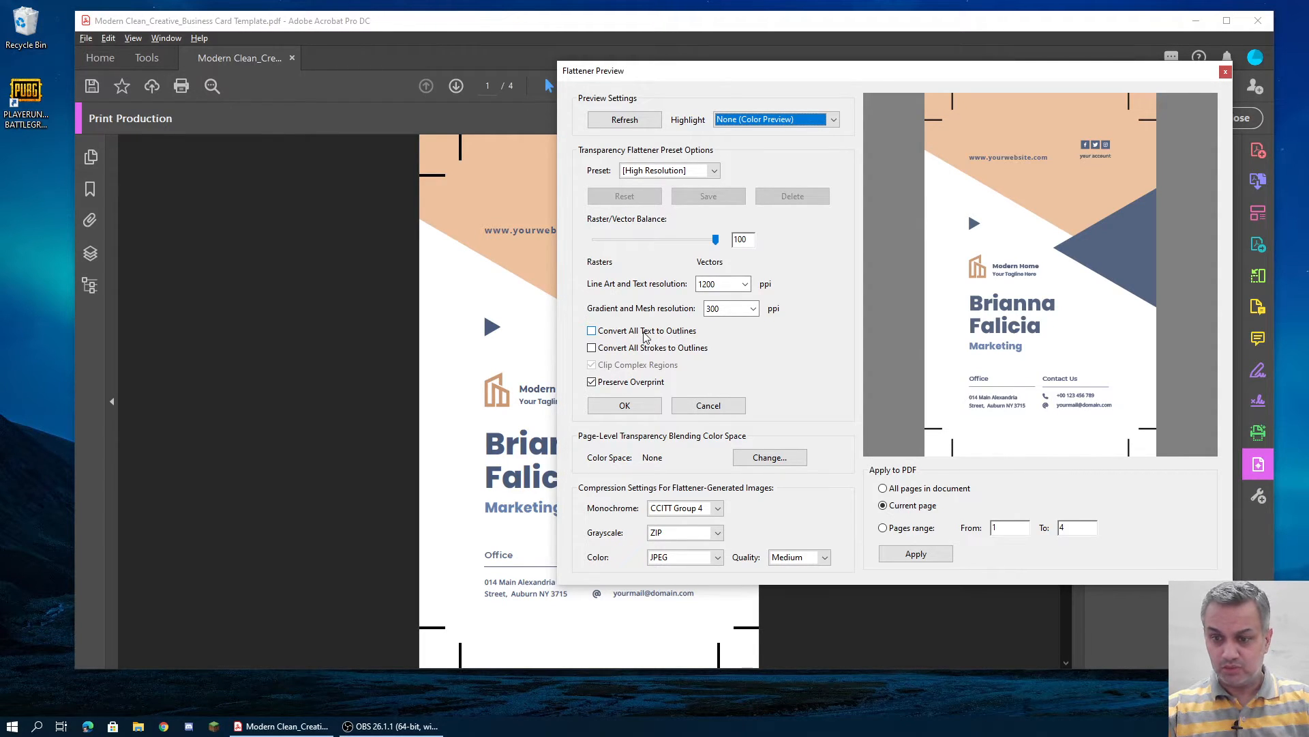
left_click(592, 332)
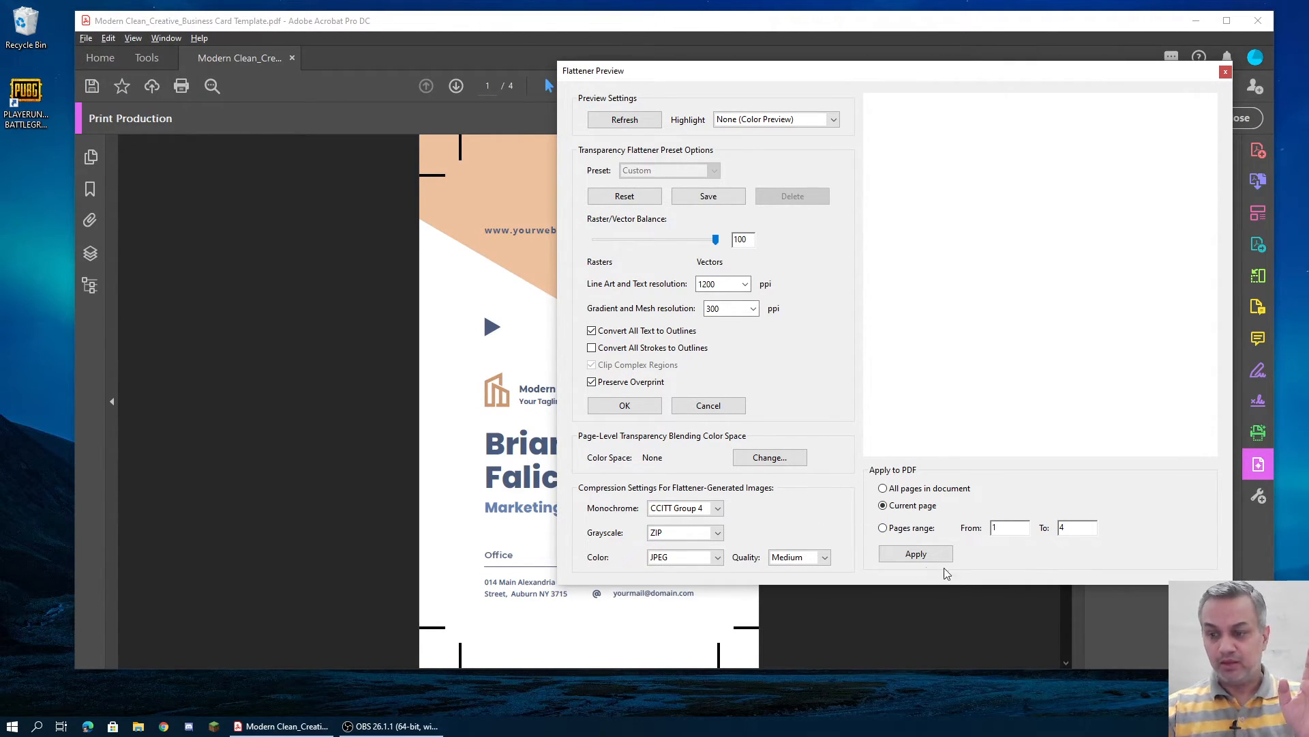
Apply the flattener settings to the current page, accept the irreversible operation and finish the Flattener Preview
left_click(916, 554)
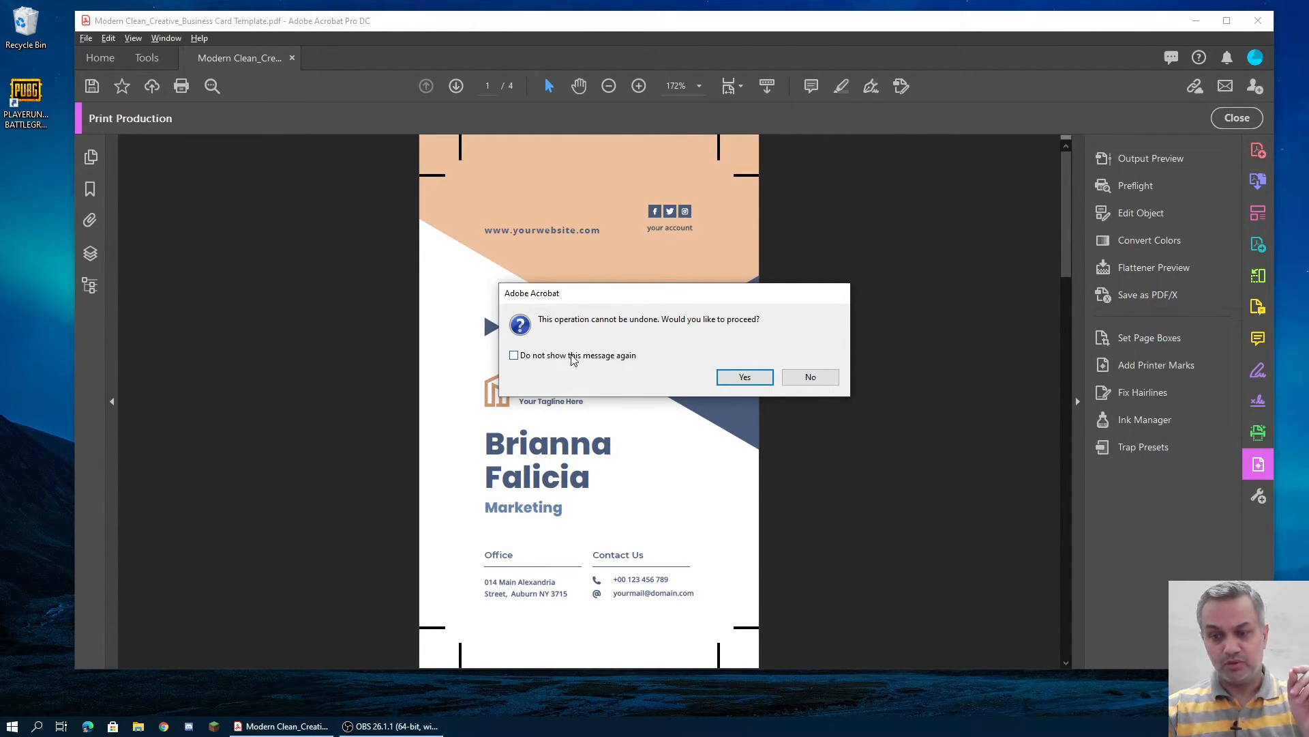
left_click(743, 376)
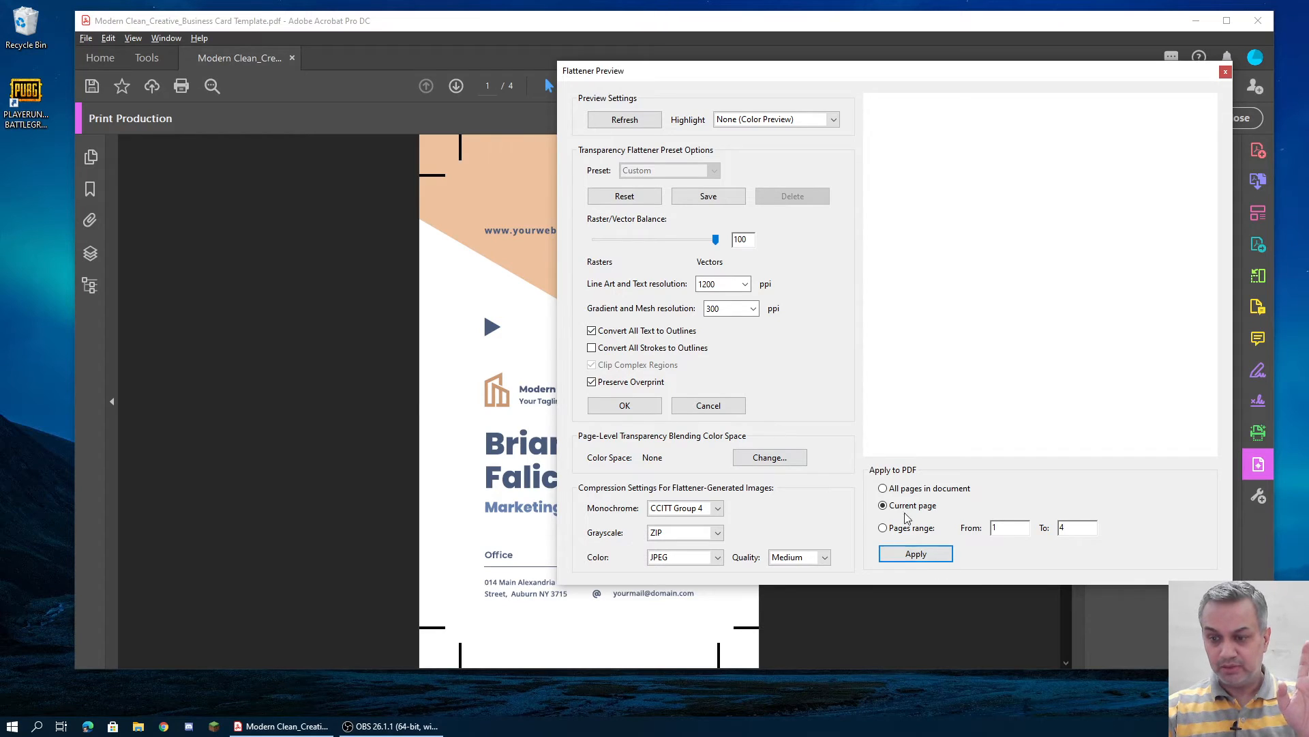
left_click_drag(1008, 75, 949, 70)
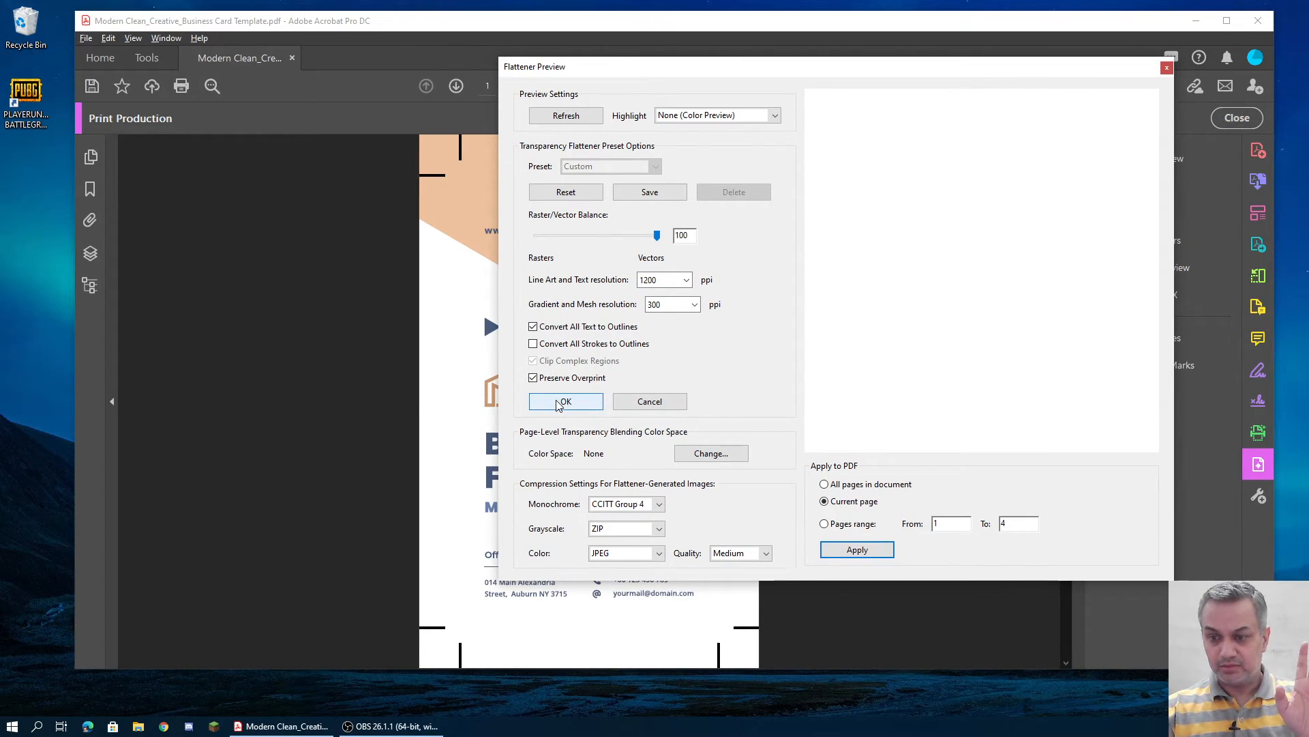
left_click(556, 404)
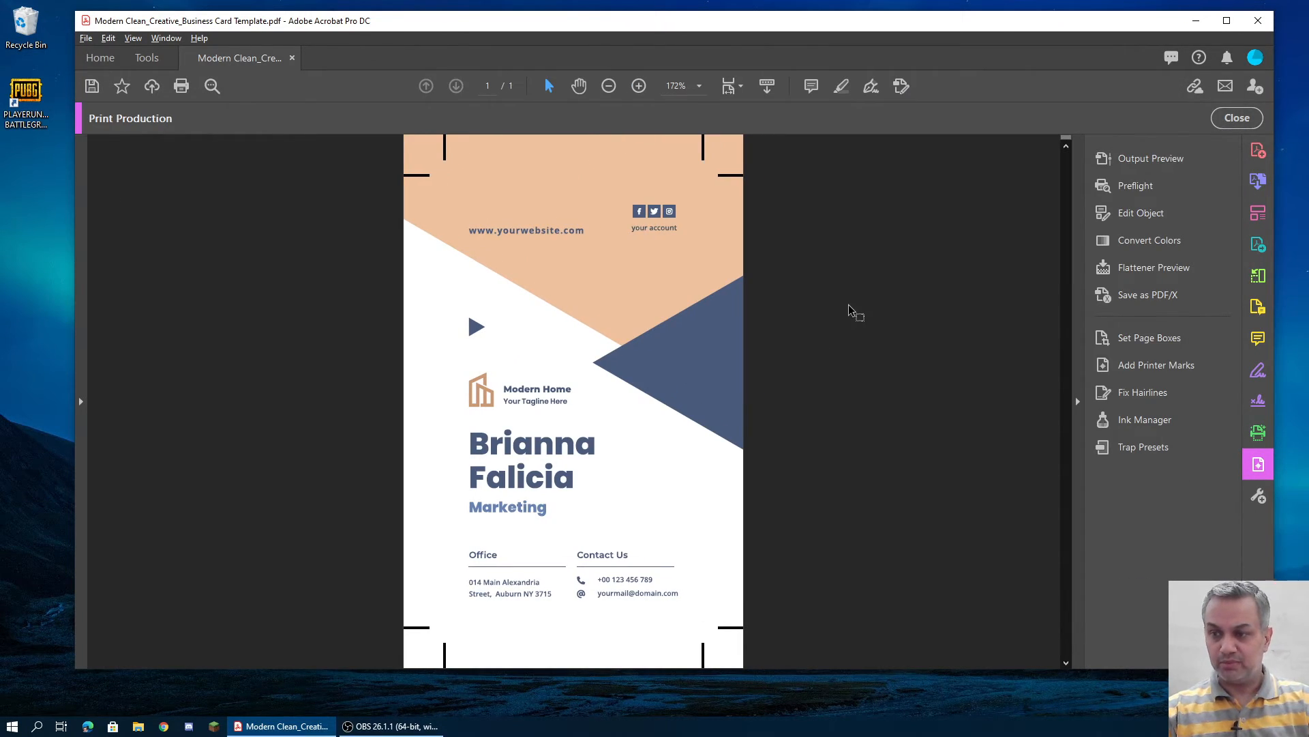
Check the flattened document's properties for any fonts still in use
right_click(894, 296)
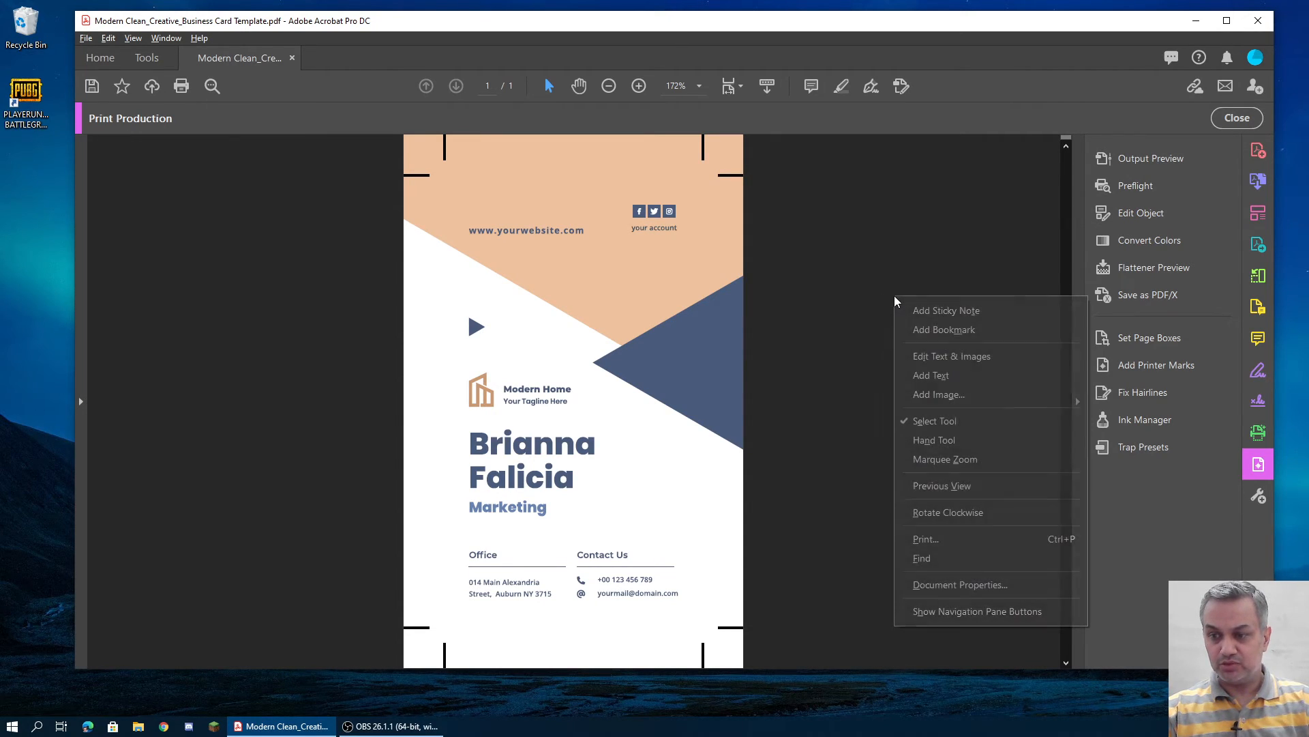
left_click(966, 591)
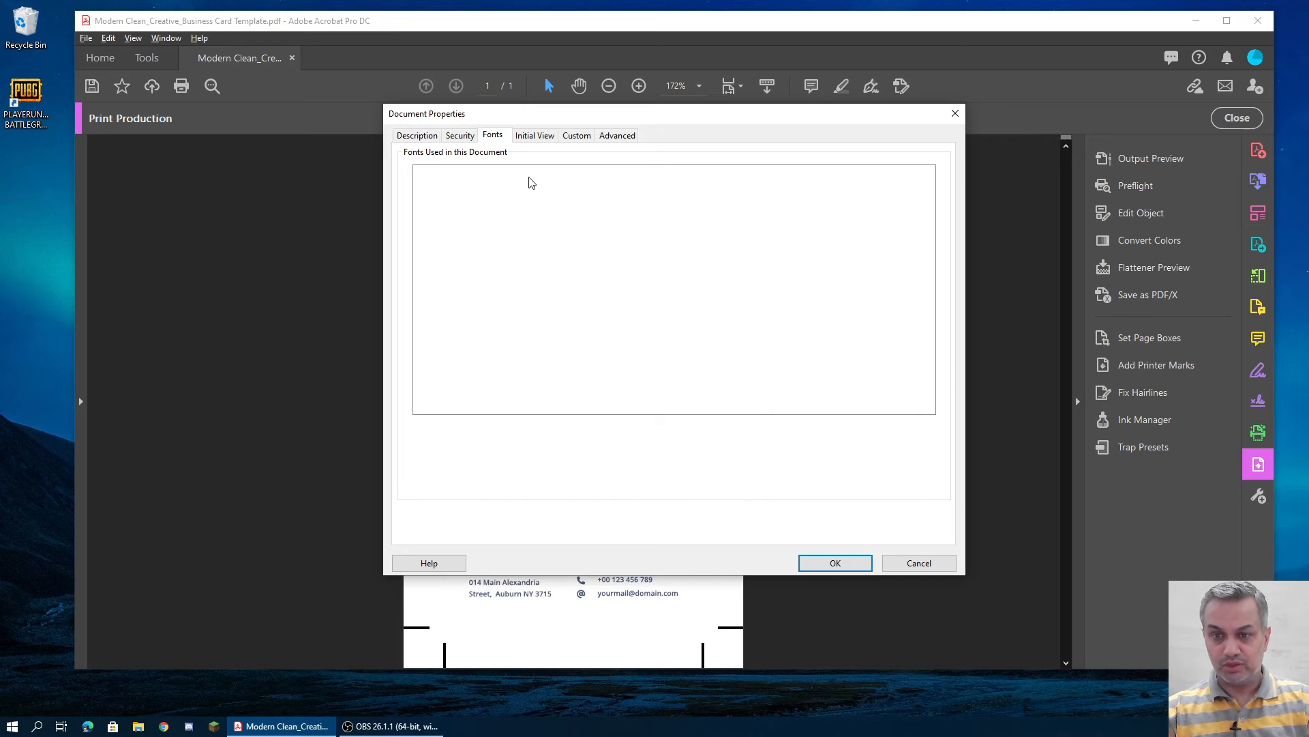
left_click_drag(621, 116, 602, 118)
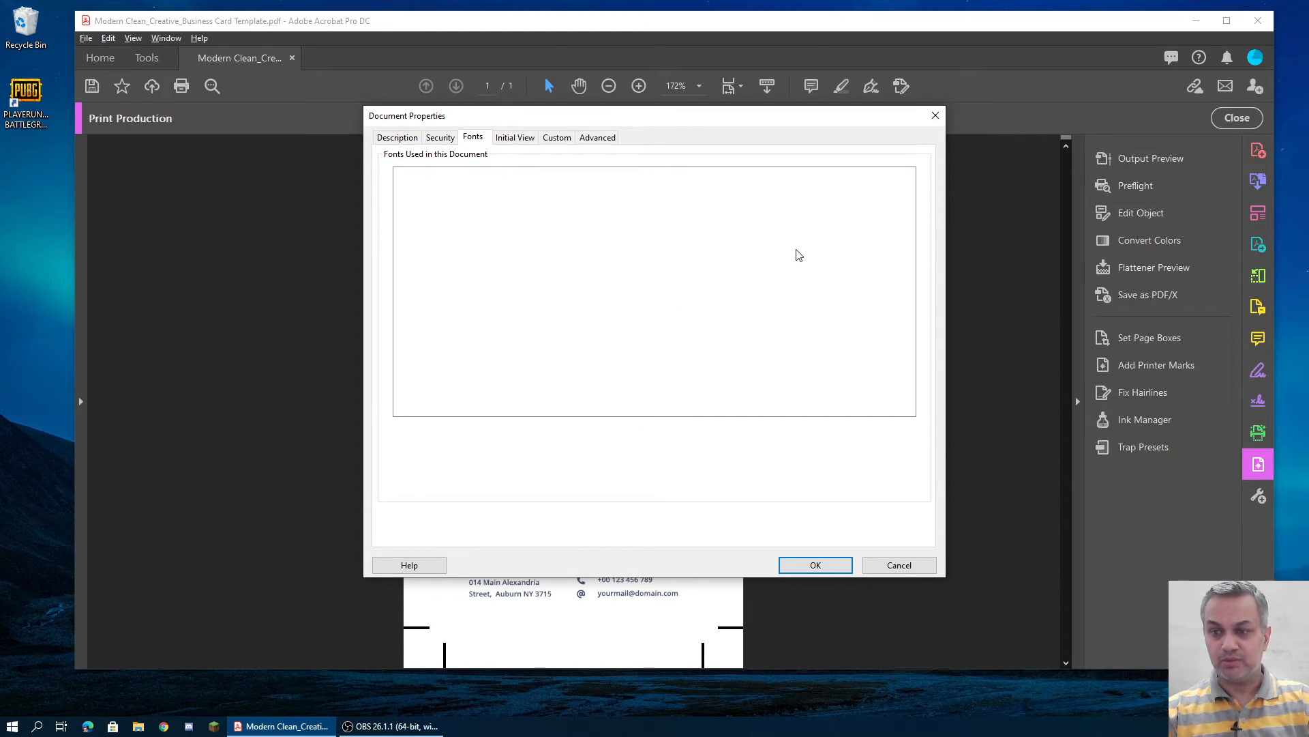
left_click(824, 569)
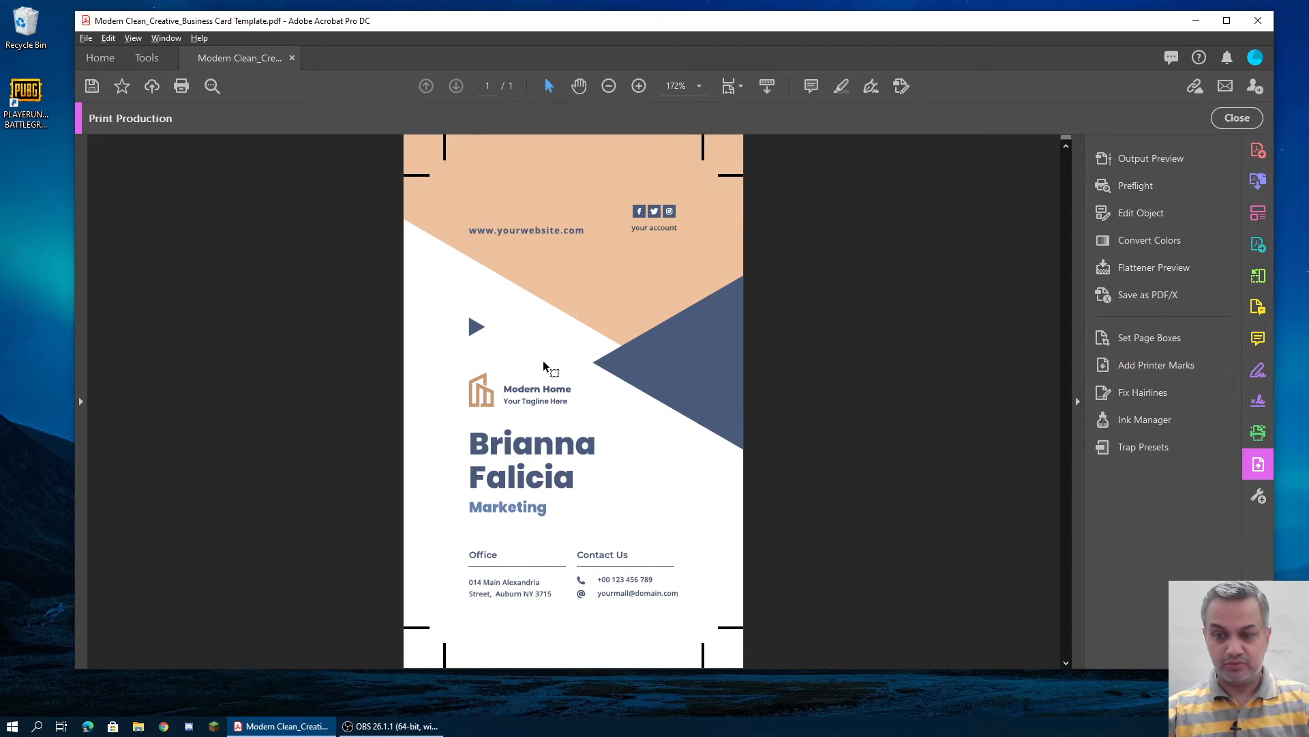